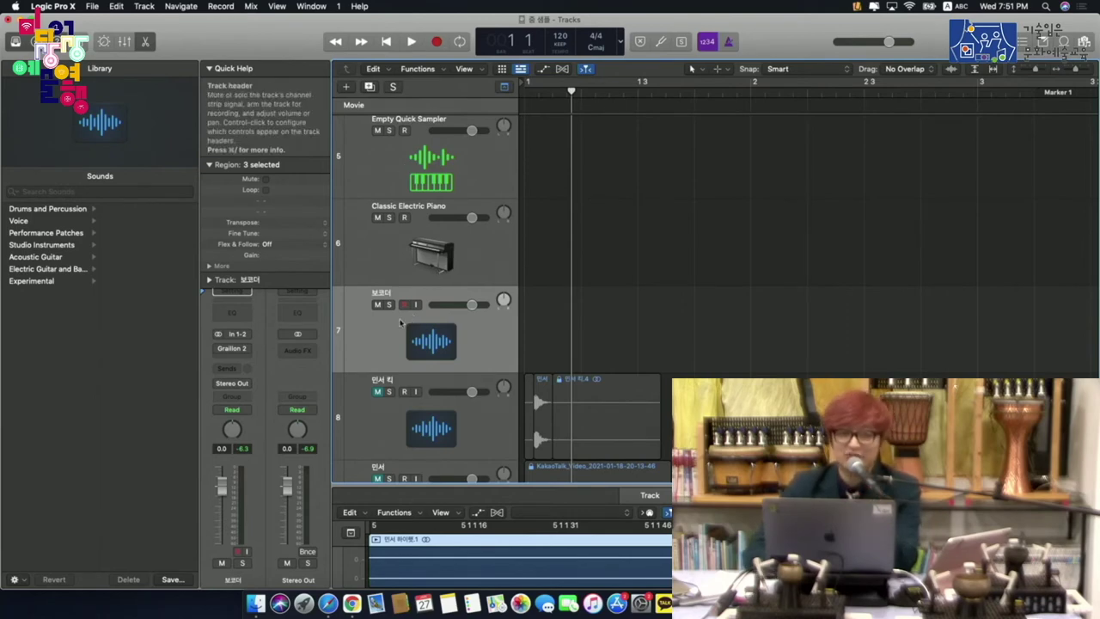
- Open the Graillon 2 effect on the 보코더 track, then turn on the track's input monitoring and record arming
click(232, 349)
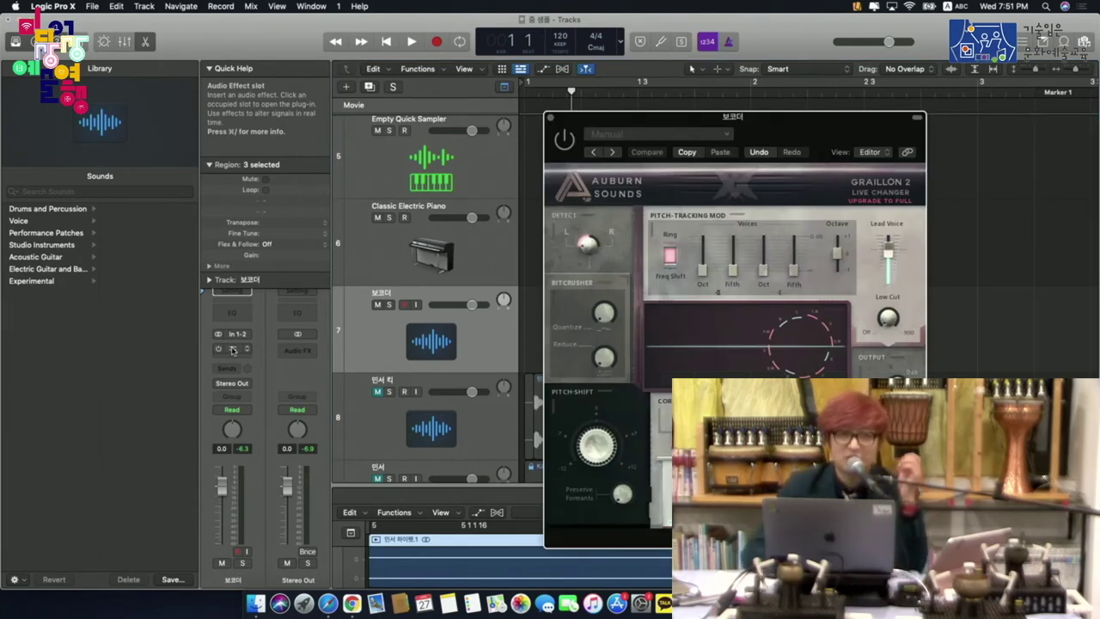
click(230, 333)
mouse_move(263, 364)
click(383, 354)
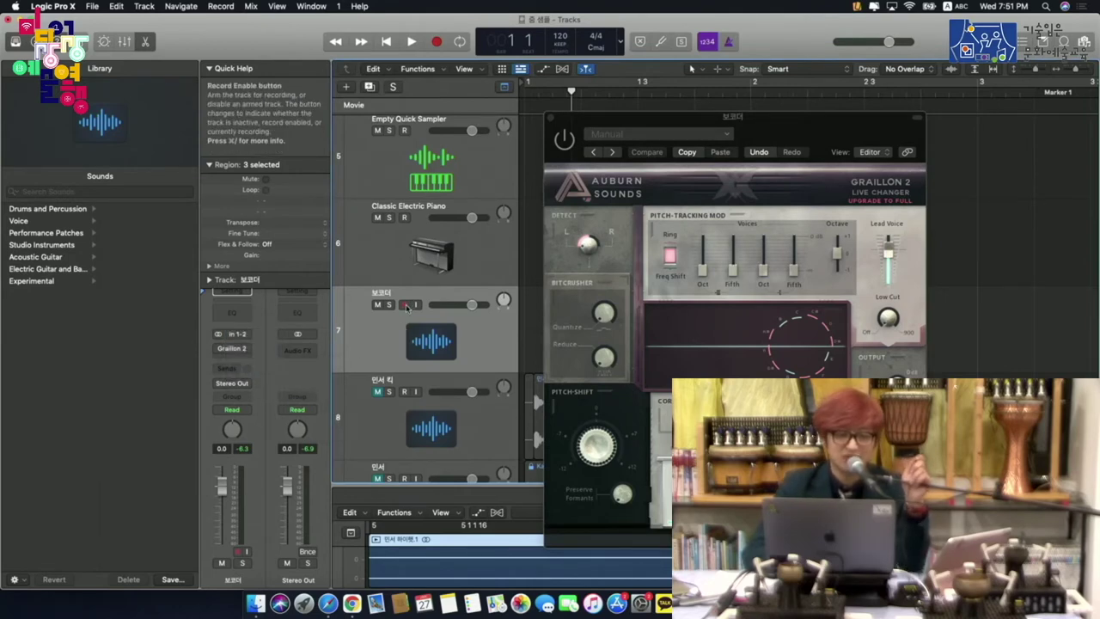
click(416, 305)
click(404, 305)
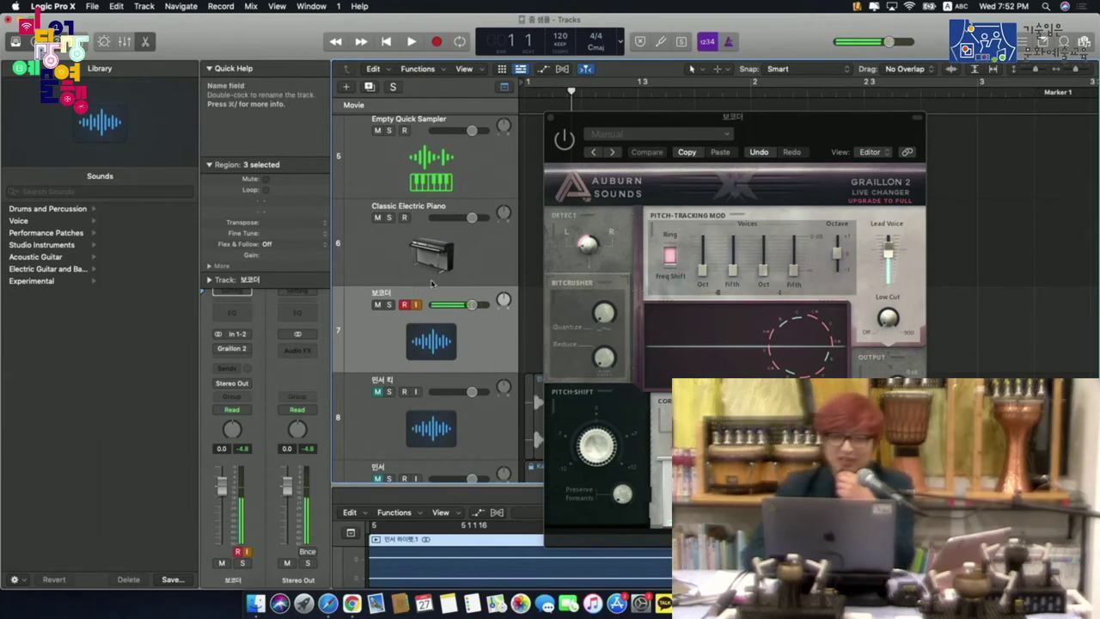
- Try Graillon 2's Pitch-Shift on the live voice, first lowered and then raised, resetting it to zero after each
drag(786, 125, 669, 49)
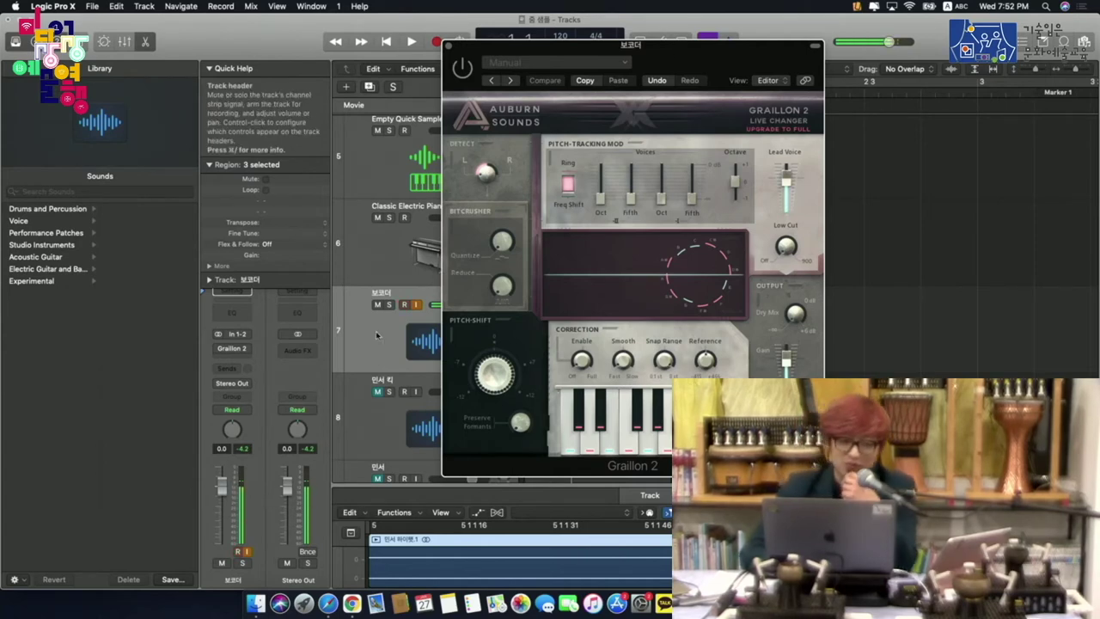
drag(682, 48, 930, 22)
click(471, 343)
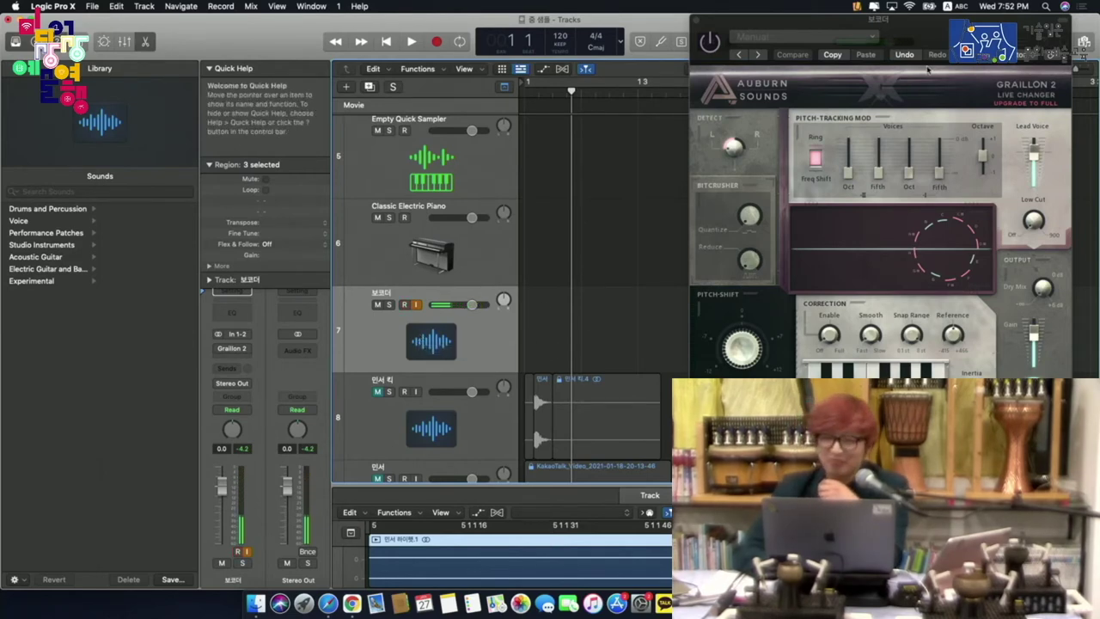
drag(956, 26, 555, 49)
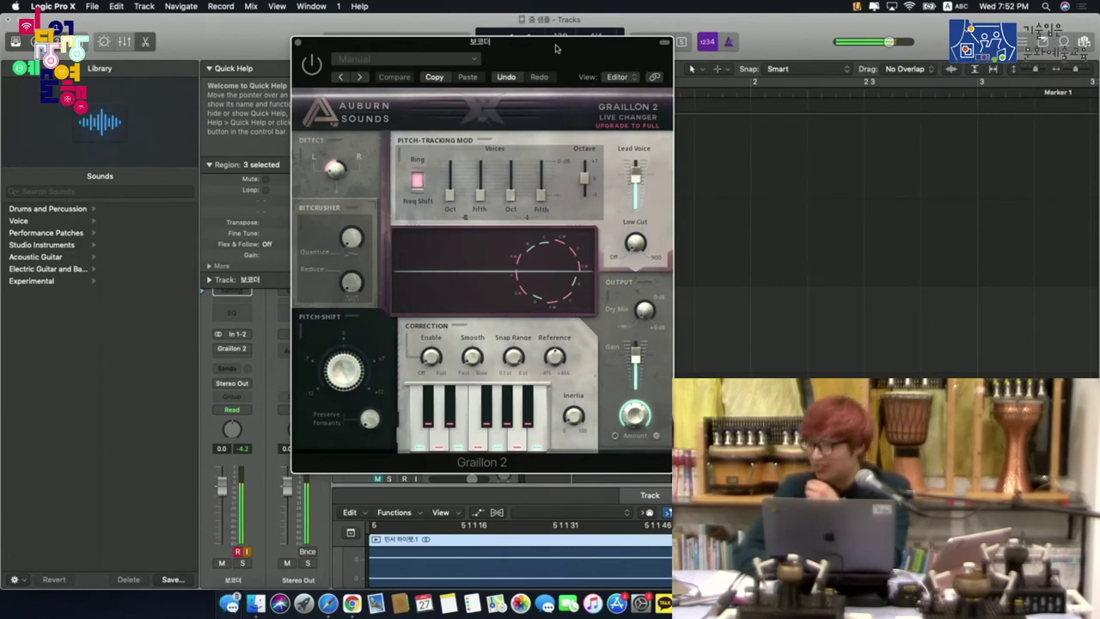
drag(555, 48, 483, 48)
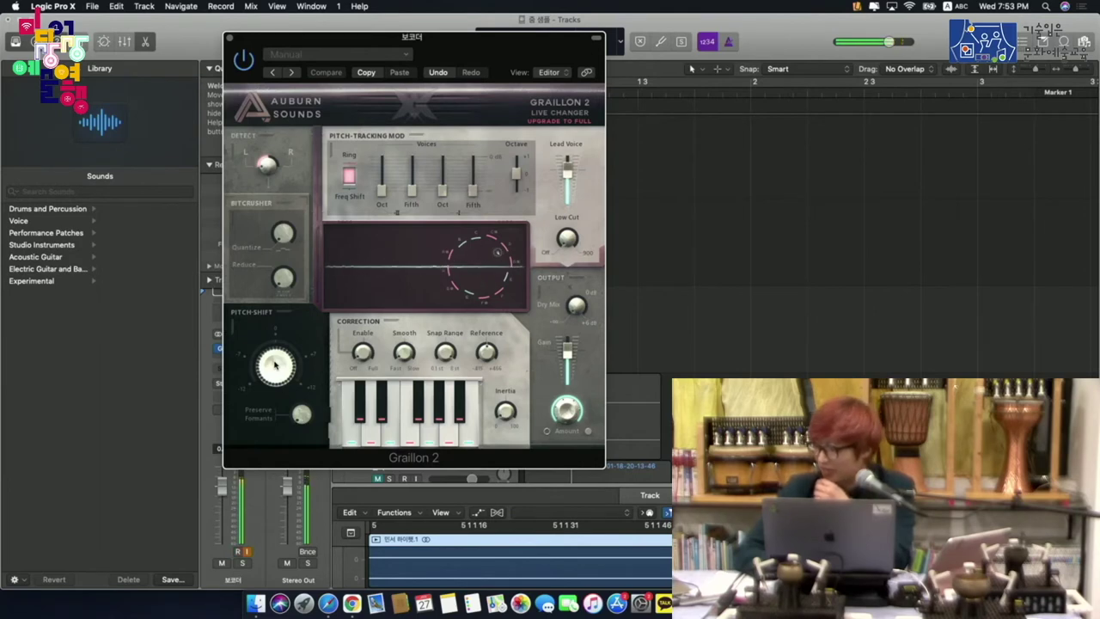
drag(275, 362, 298, 533)
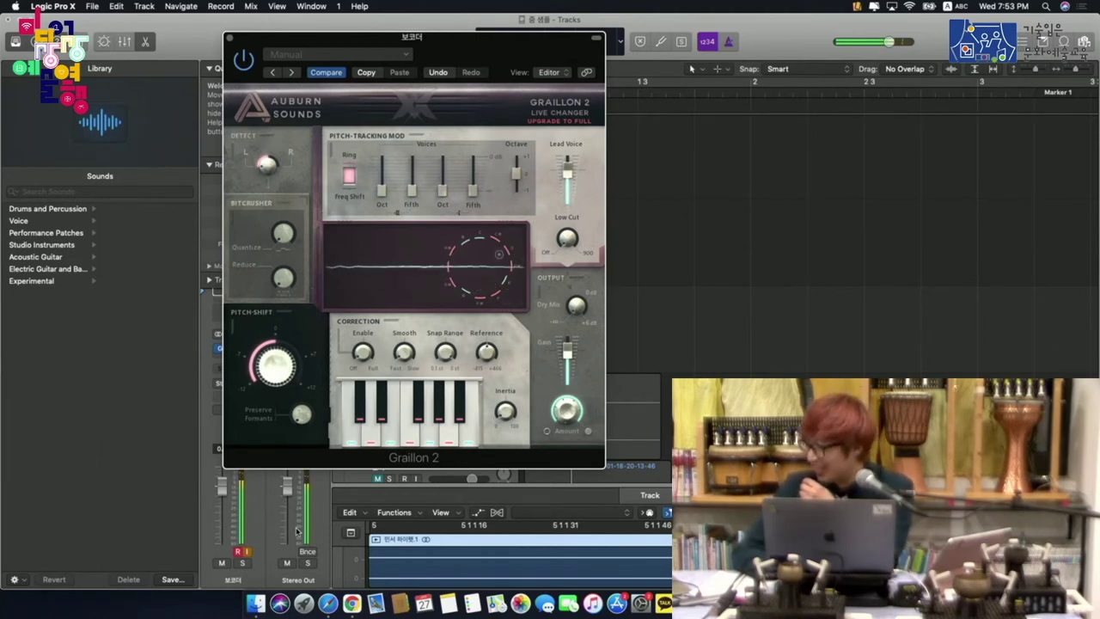
double_click(268, 389)
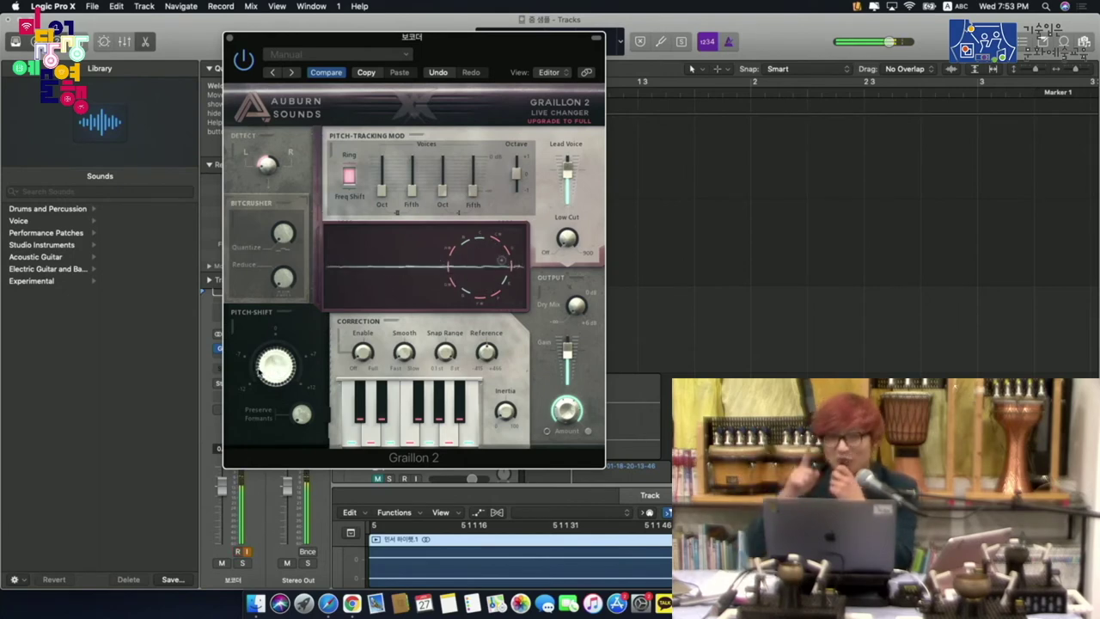
drag(282, 371, 281, 305)
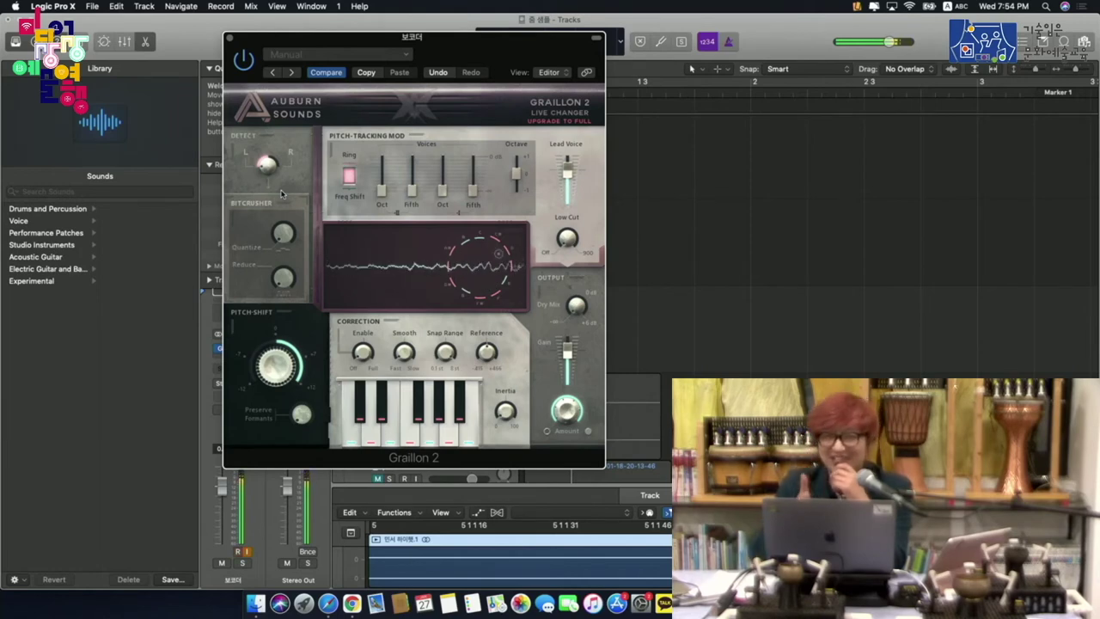
double_click(261, 345)
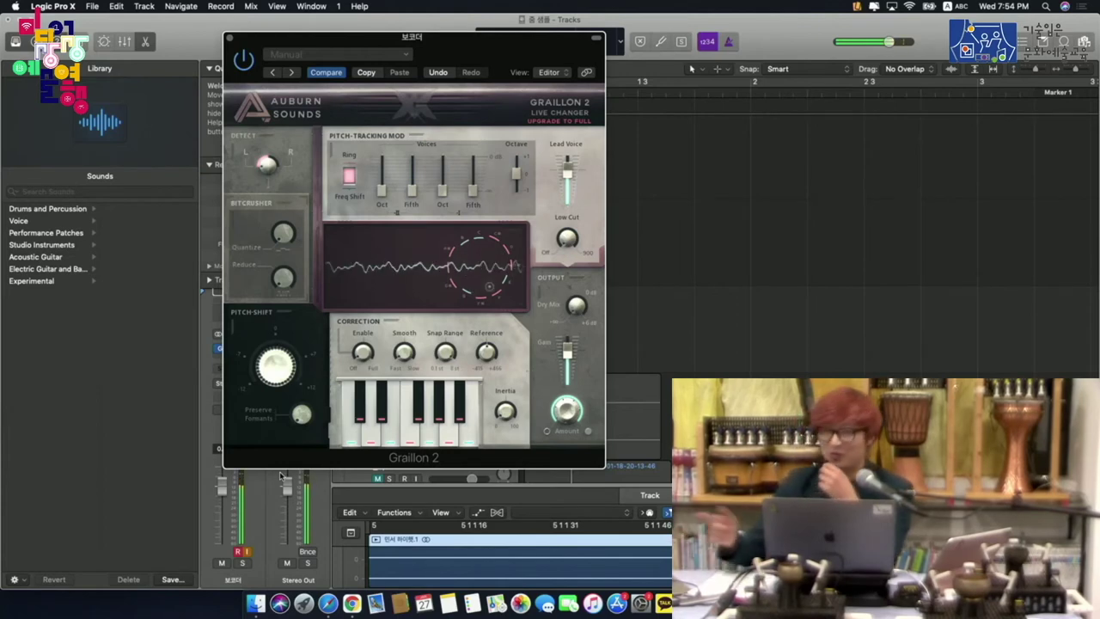
- Activate all notes on Graillon 2's Correction keyboard and turn the Correction Enable knob to full
drag(477, 52, 554, 53)
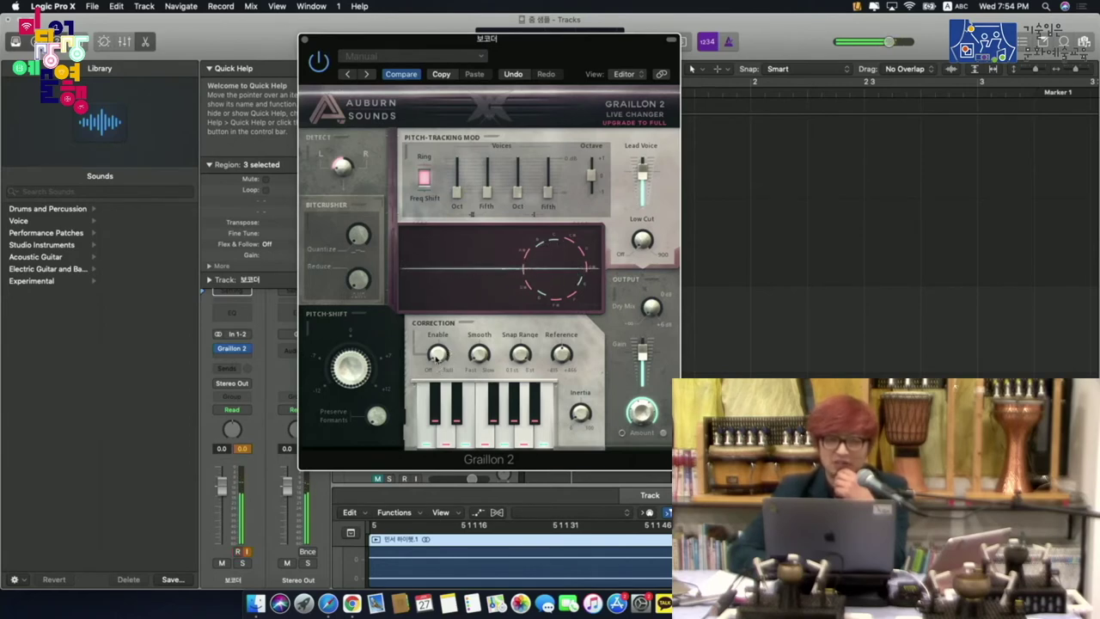
drag(436, 355, 442, 186)
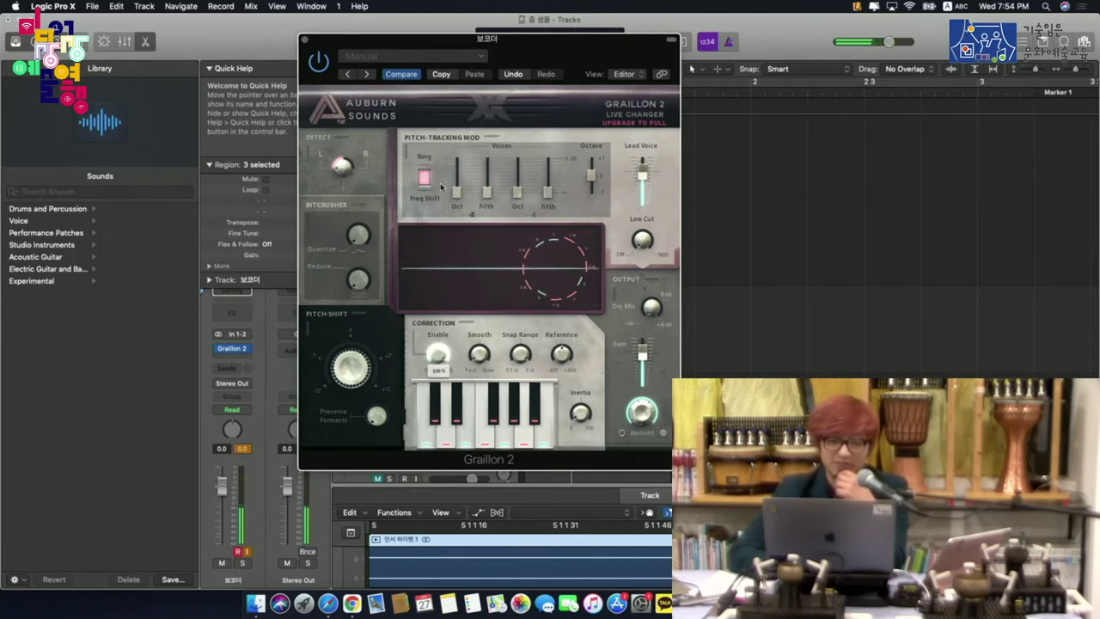
click(444, 430)
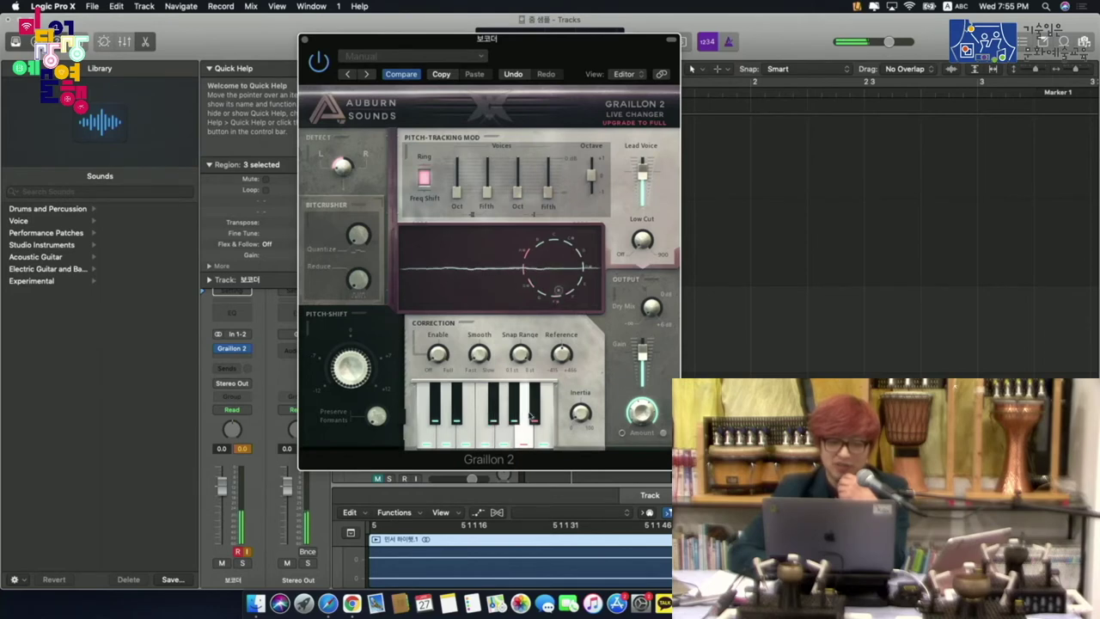
drag(438, 353, 439, 60)
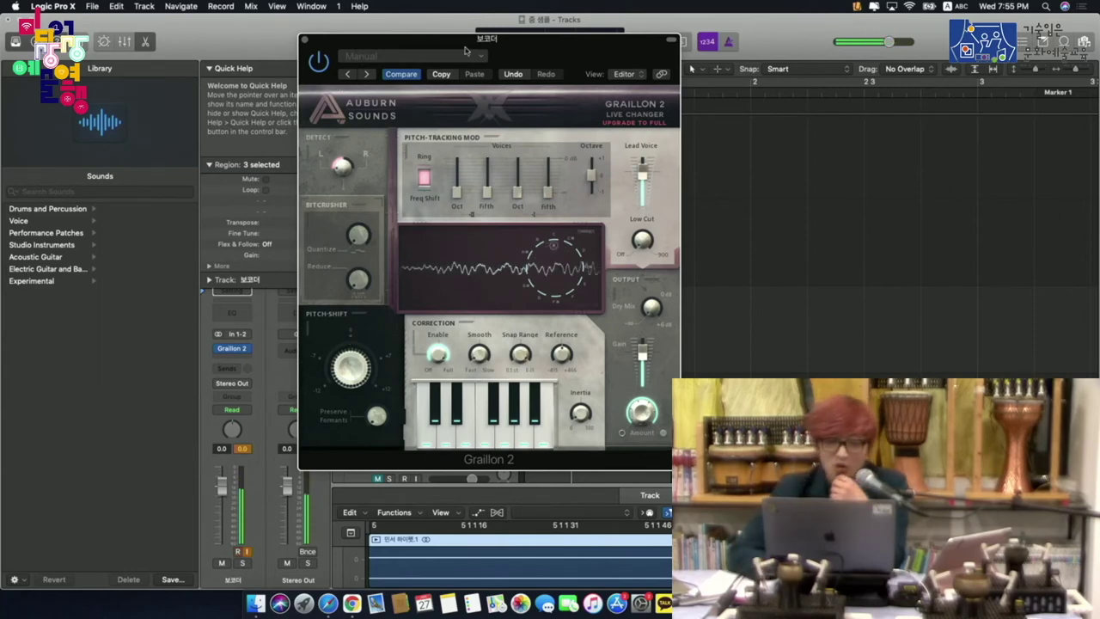
- Switch off most notes on Graillon 2's Correction keyboard while keeping the correction at full
drag(464, 51, 301, 32)
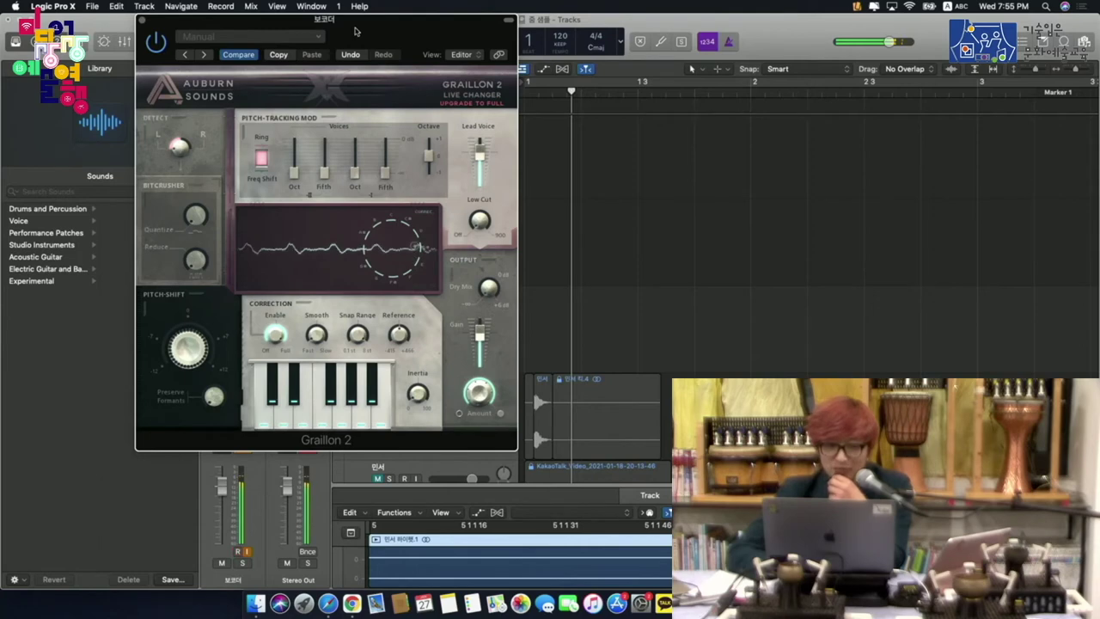
drag(355, 30, 457, 31)
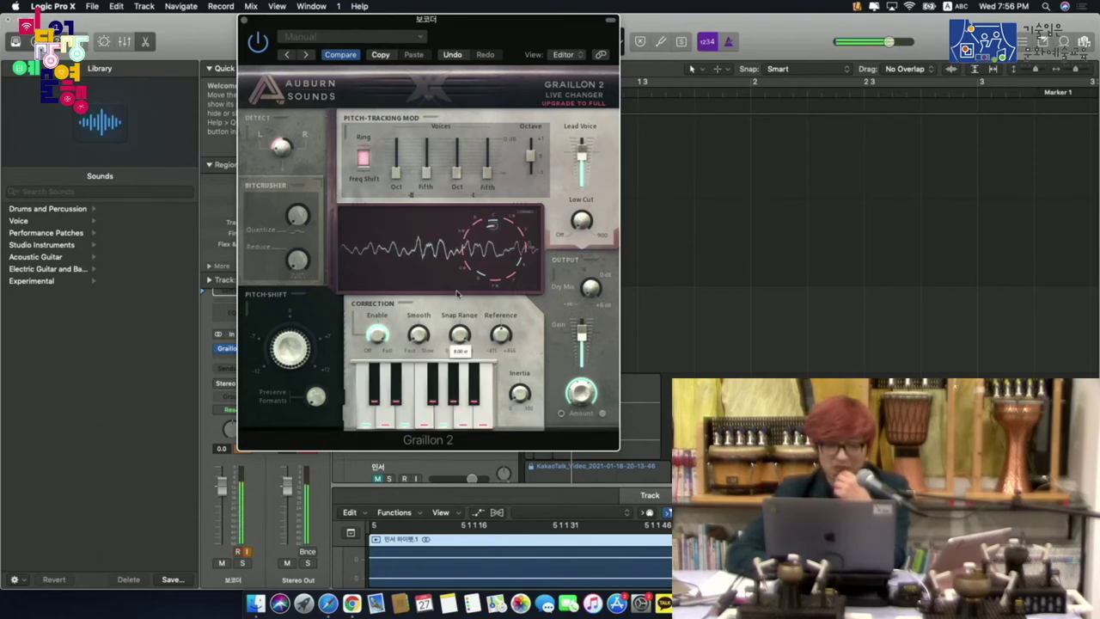
click(378, 337)
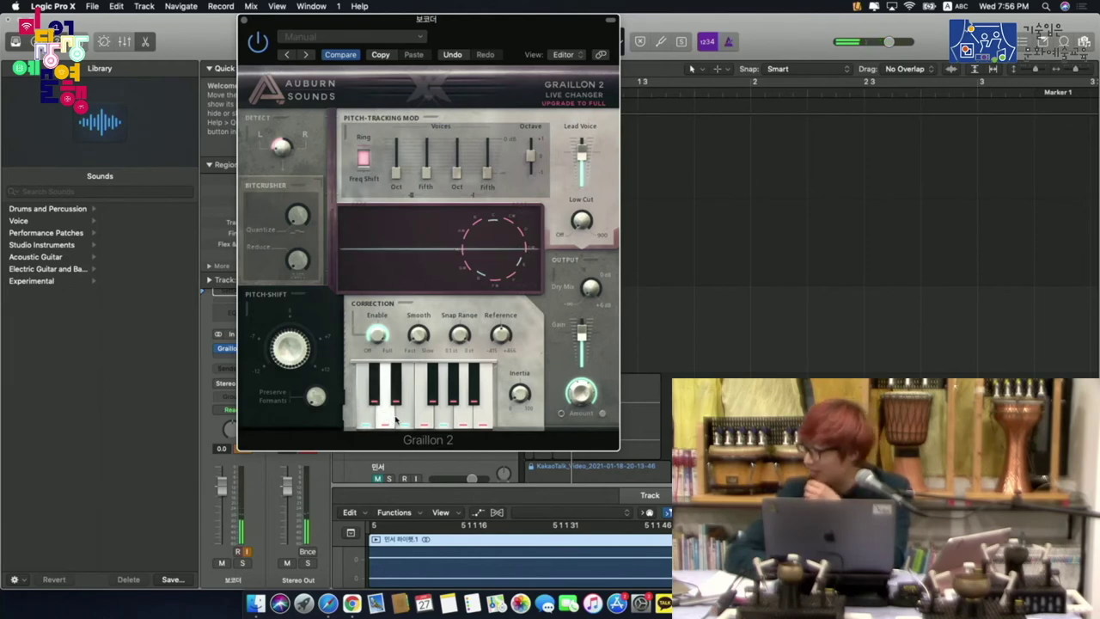
- Turn off record arming and input monitoring on the 보코더 track and close the Graillon 2 window
drag(451, 19, 752, 19)
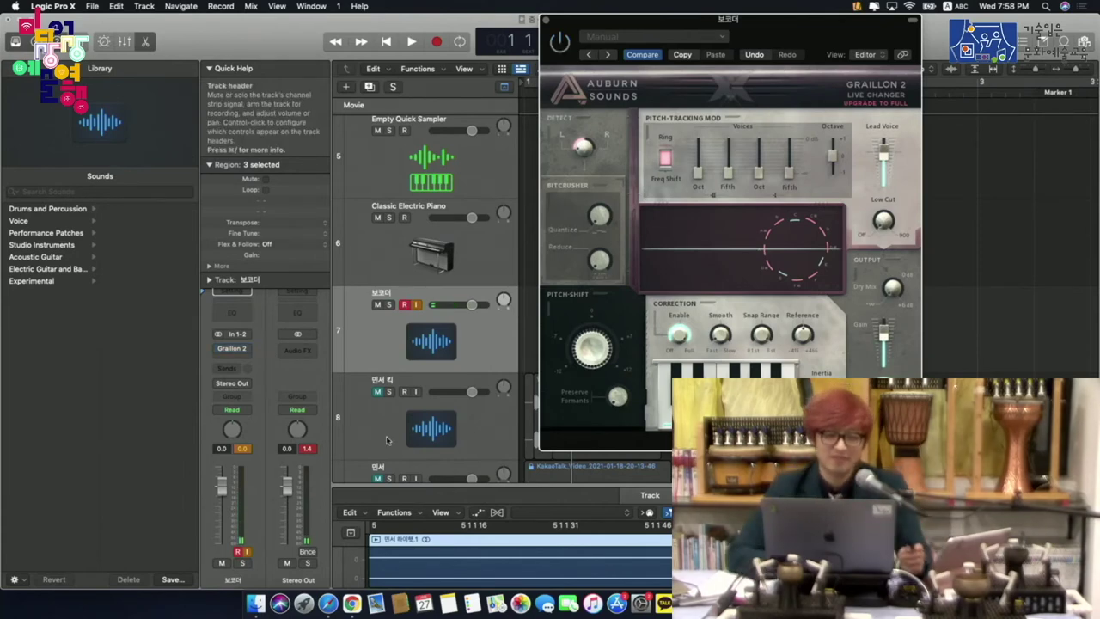
click(416, 304)
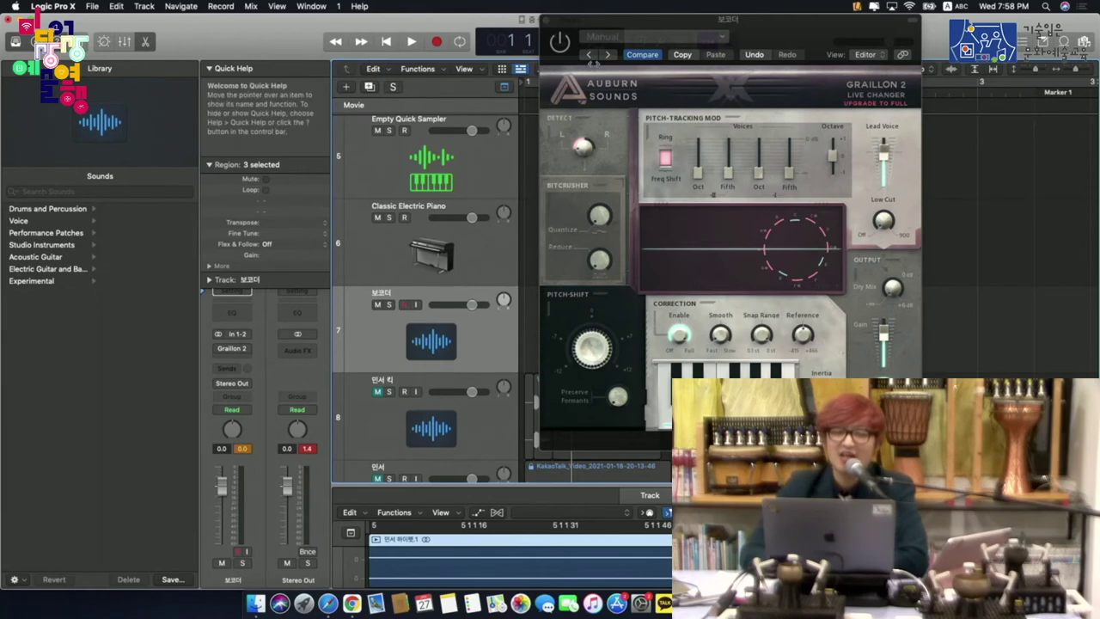
drag(799, 30, 486, 32)
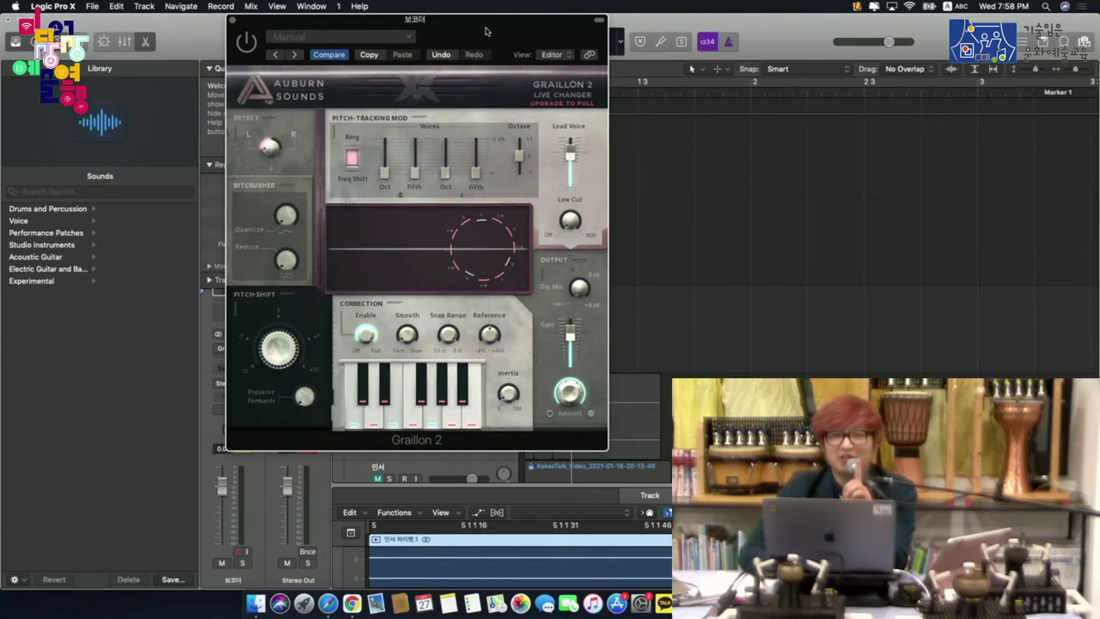
drag(515, 34, 417, 26)
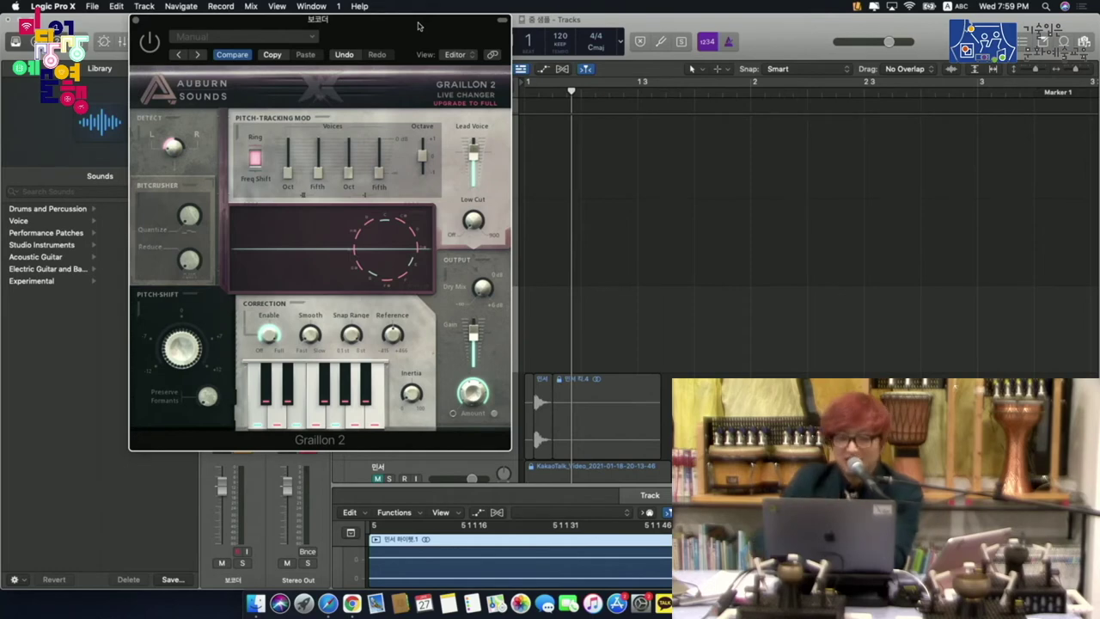
click(135, 19)
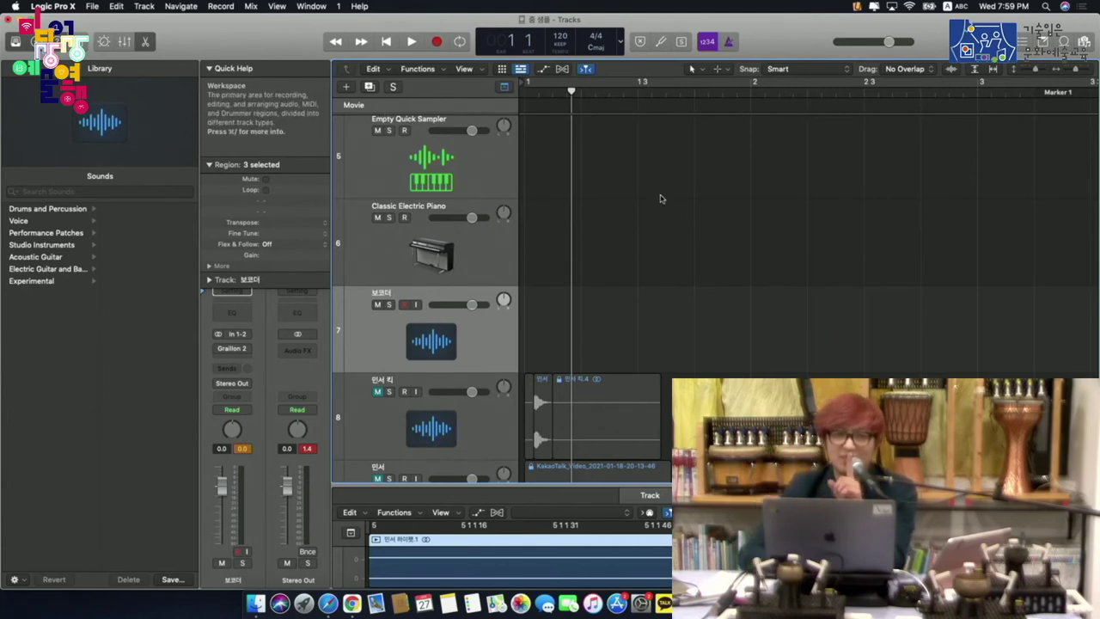
- Switch to Safari and read through the 미디어상상예술여행 멜로디 만들기 form, covering song, tempo, instrument style and difficulty questions
key(super+Tab)
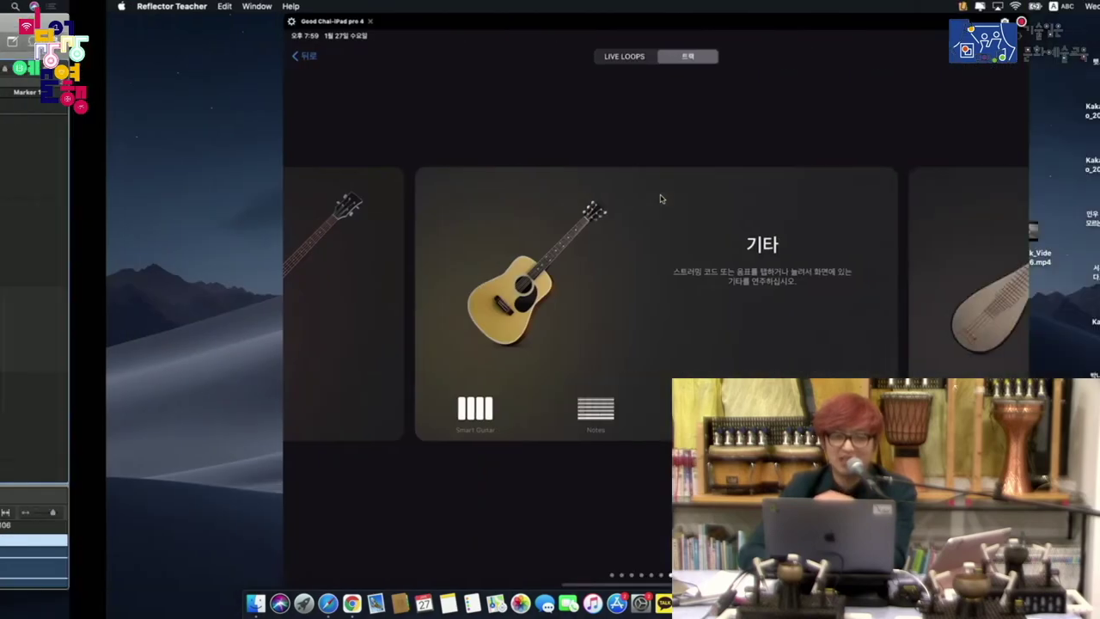
key(super+Tab)
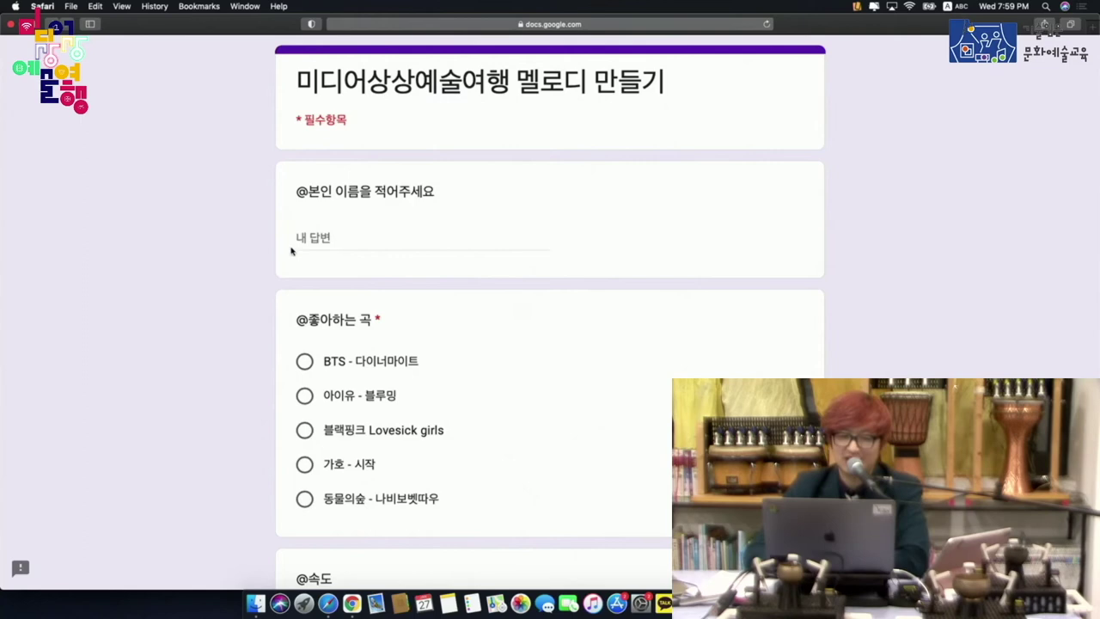
scroll(184, 300, down, 2)
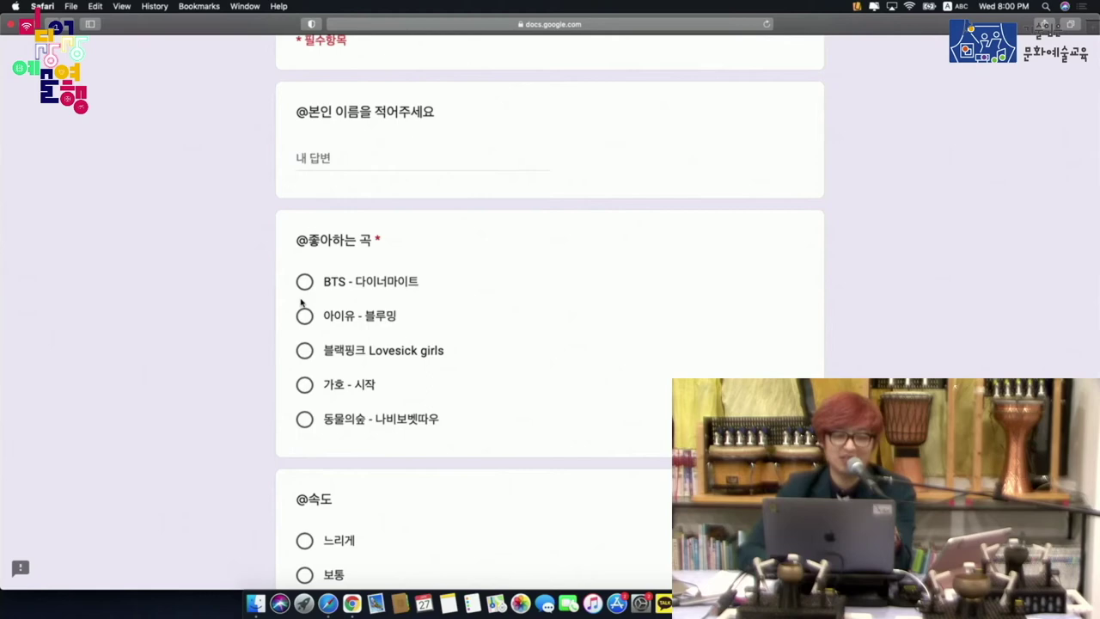
scroll(301, 301, down, 5)
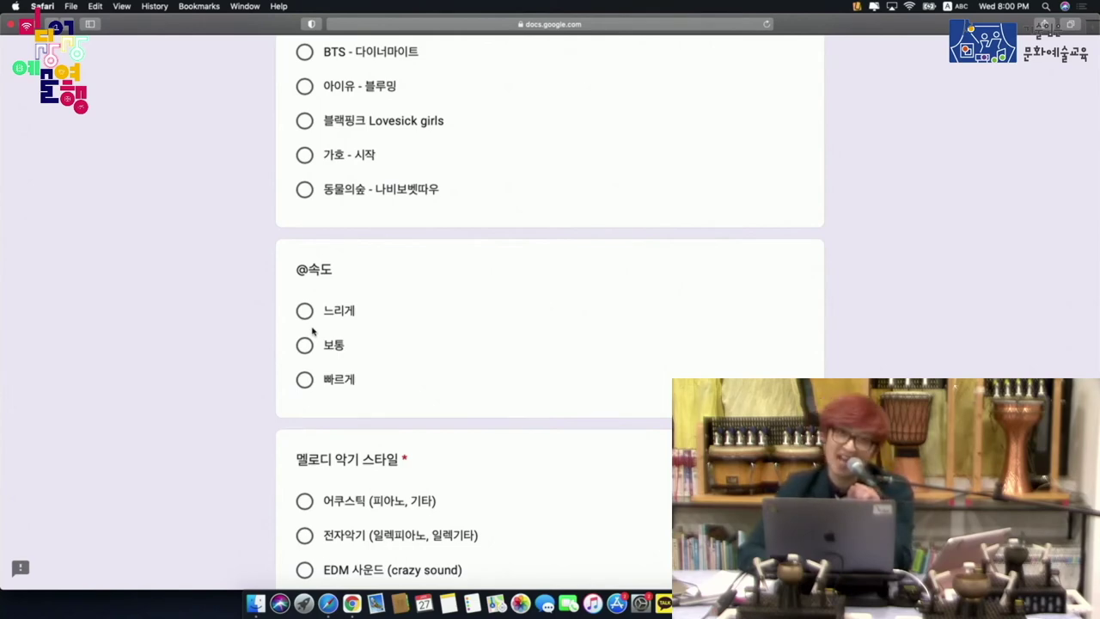
scroll(306, 353, down, 5)
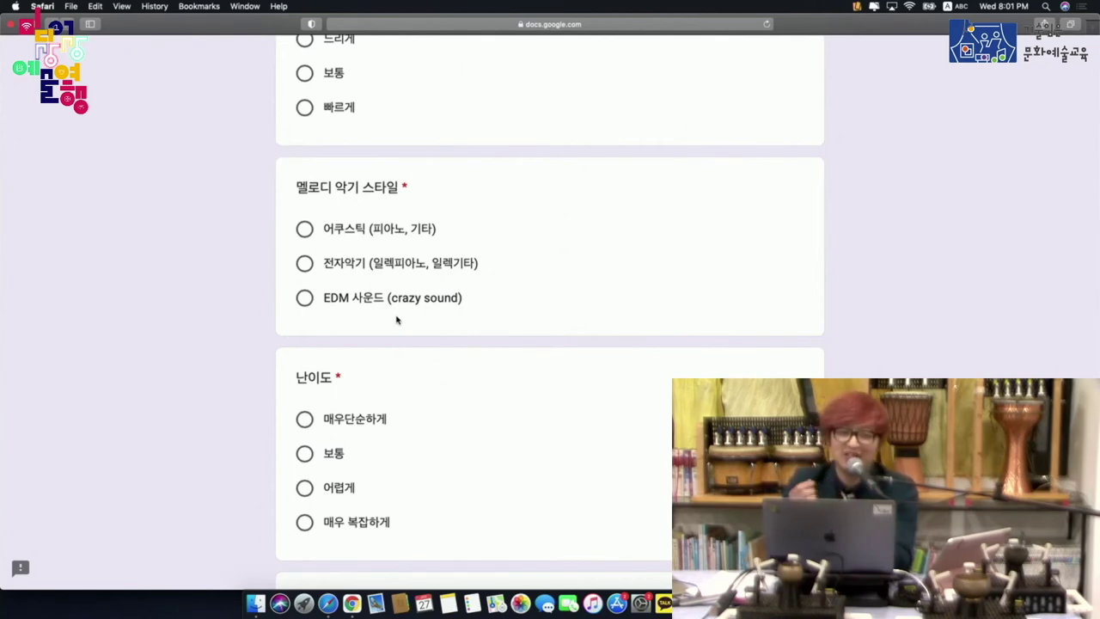
scroll(397, 319, down, 3)
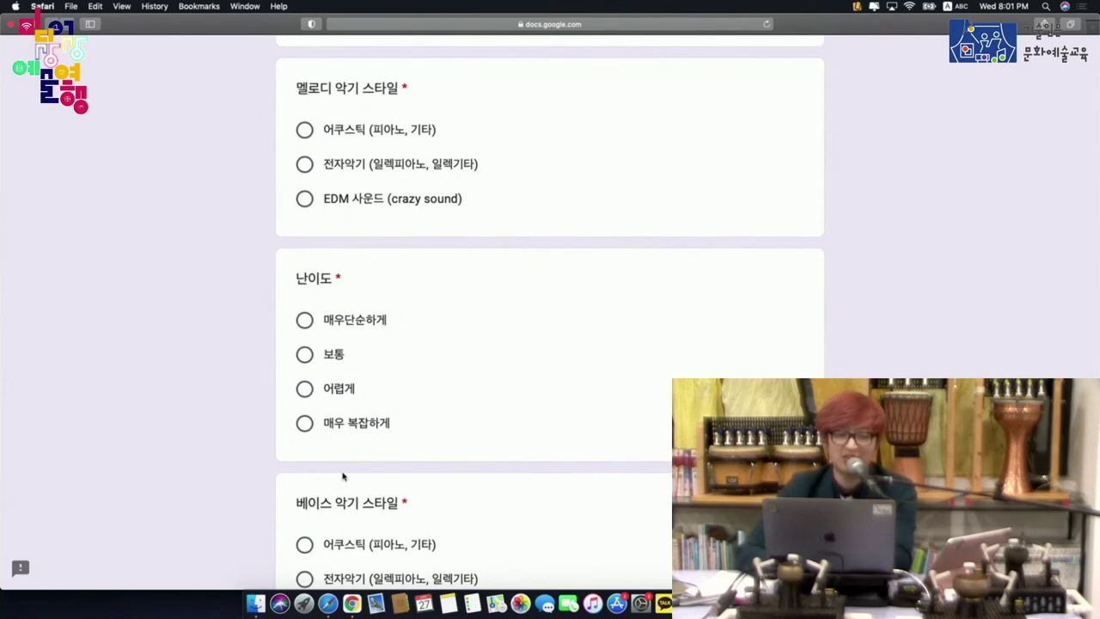
scroll(342, 476, down, 3)
scroll(342, 476, down, 3)
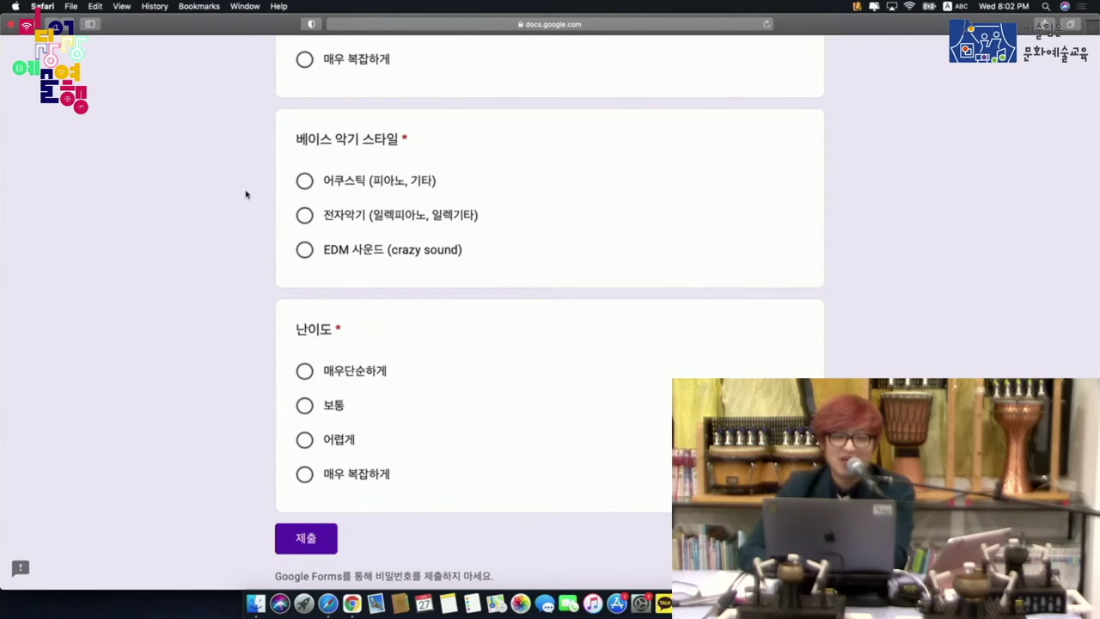
scroll(246, 193, up, 15)
scroll(245, 193, down, 3)
scroll(246, 193, up, 3)
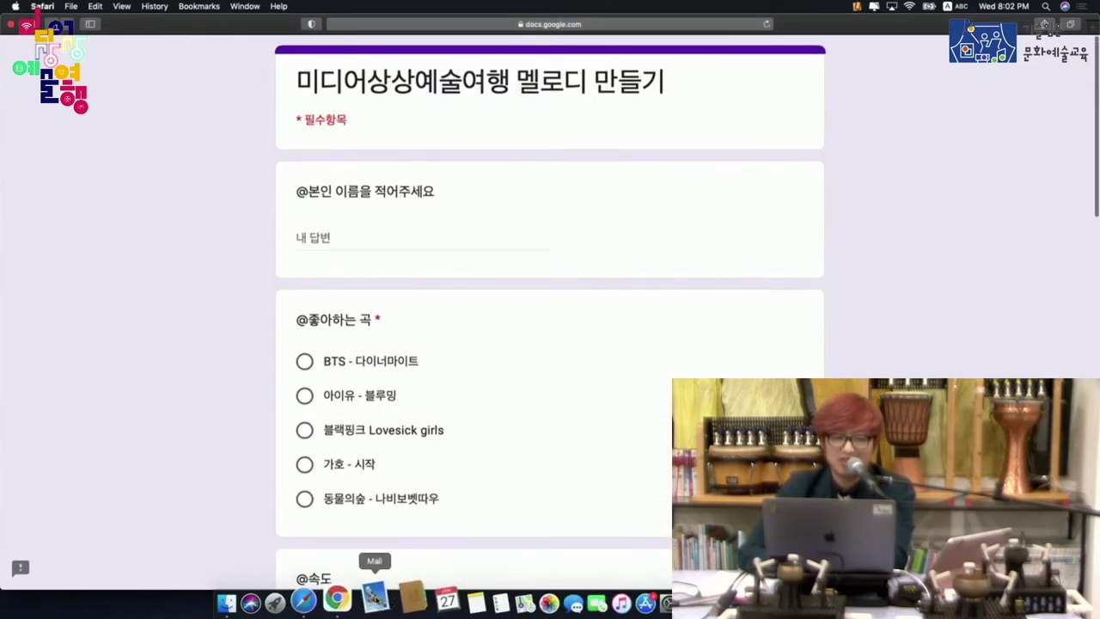
- Switch to Chrome, reload the form editor for 미디어상상예술여행 멜로디 만들기 2기수 and look over its first questions
click(351, 603)
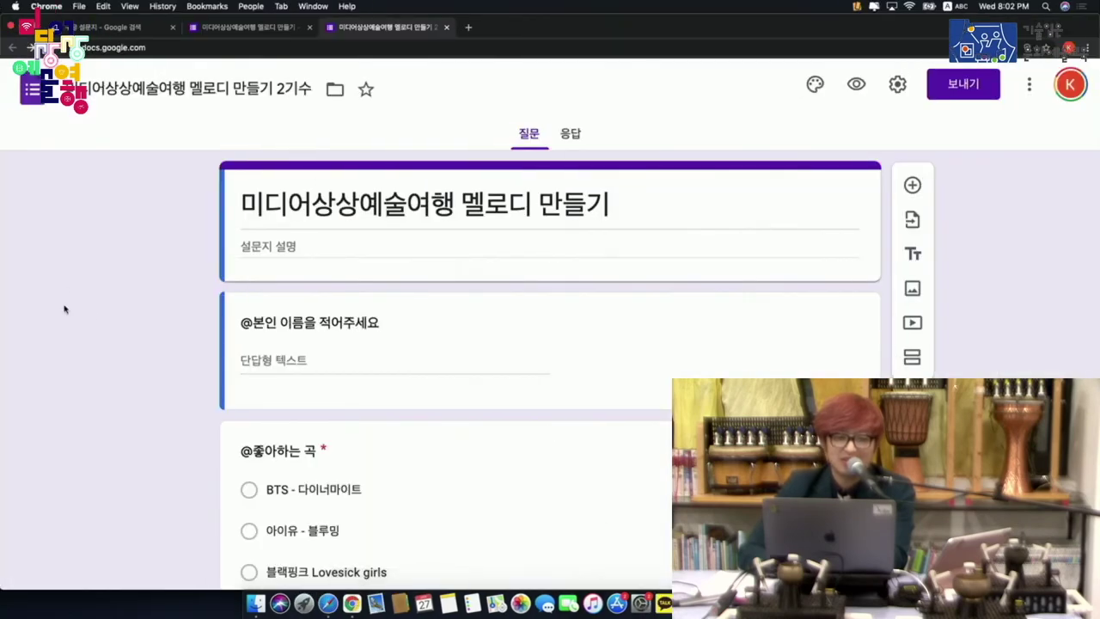
key(super+r)
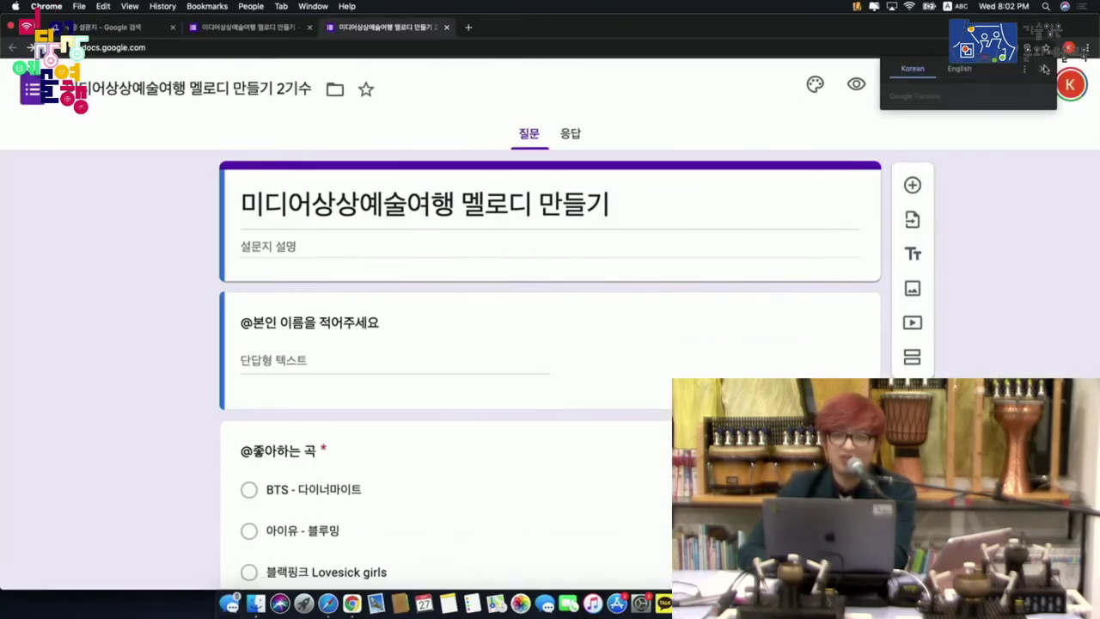
scroll(88, 317, down, 2)
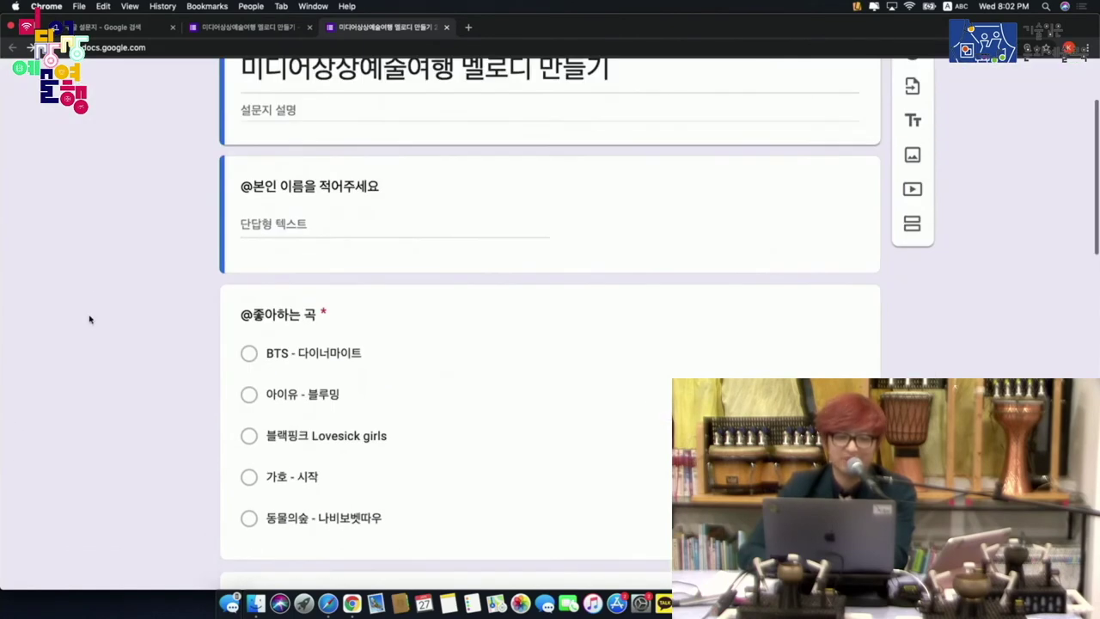
scroll(88, 318, up, 2)
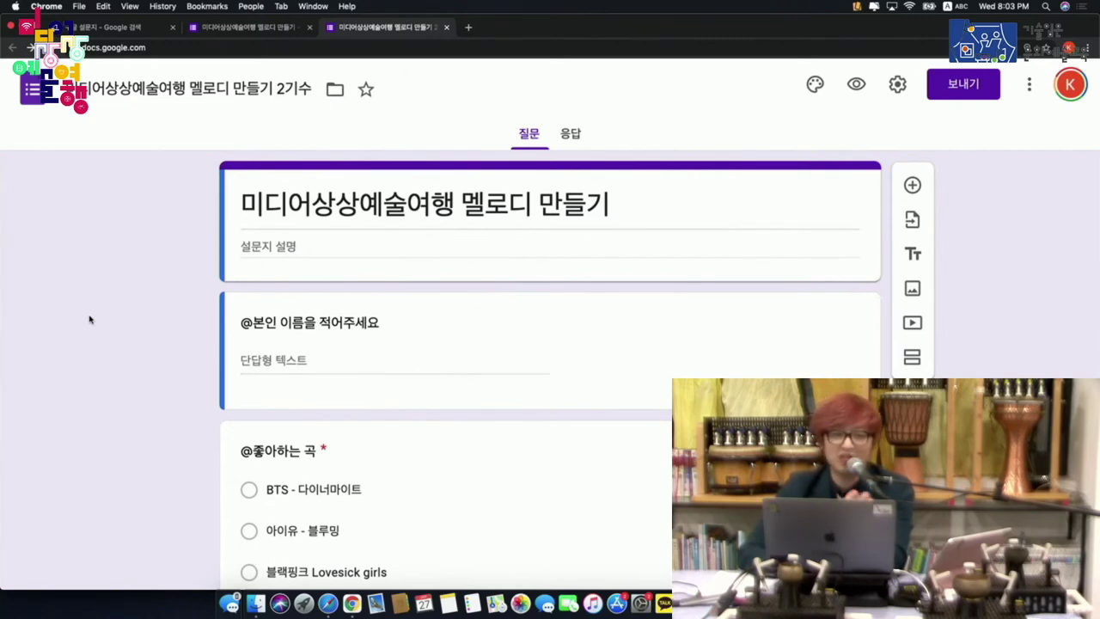
scroll(89, 320, down, 2)
scroll(89, 320, up, 2)
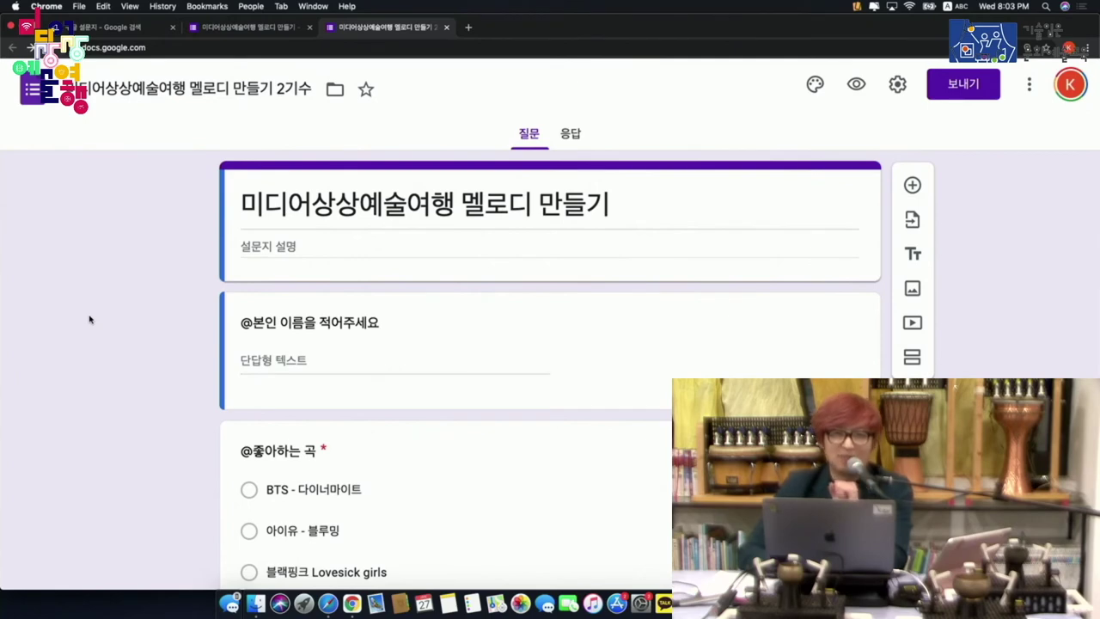
scroll(88, 319, down, 2)
scroll(89, 320, up, 2)
scroll(89, 319, down, 2)
scroll(89, 319, up, 2)
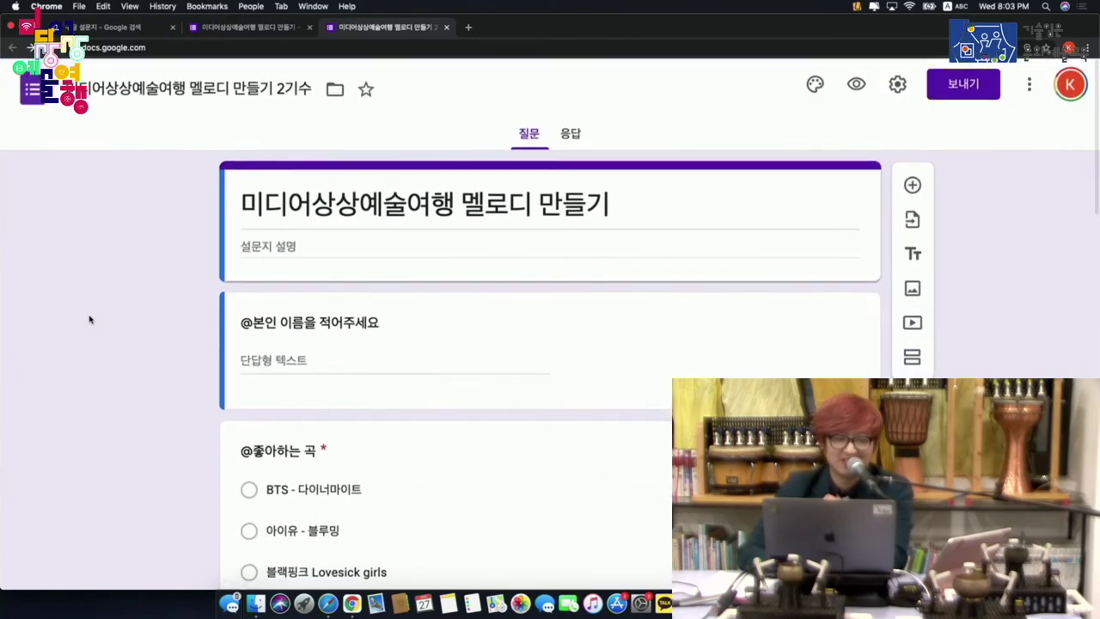
- Review the form editor's questions from name and favourite song to bass instrument style and difficulty, and select the name question
scroll(88, 320, down, 2)
scroll(89, 320, down, 3)
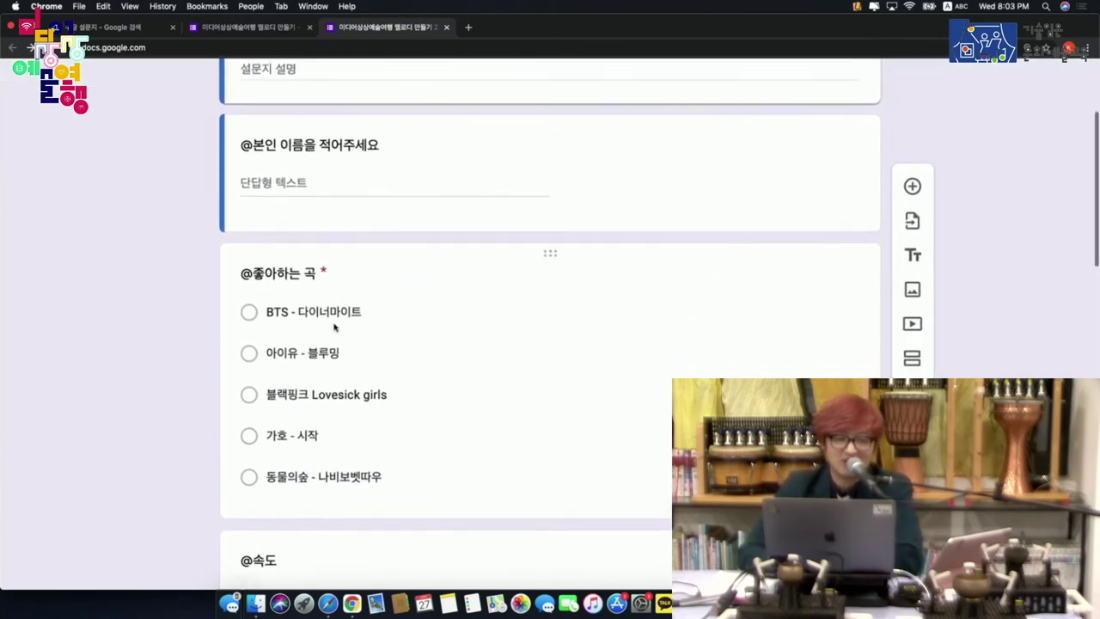
scroll(132, 308, up, 3)
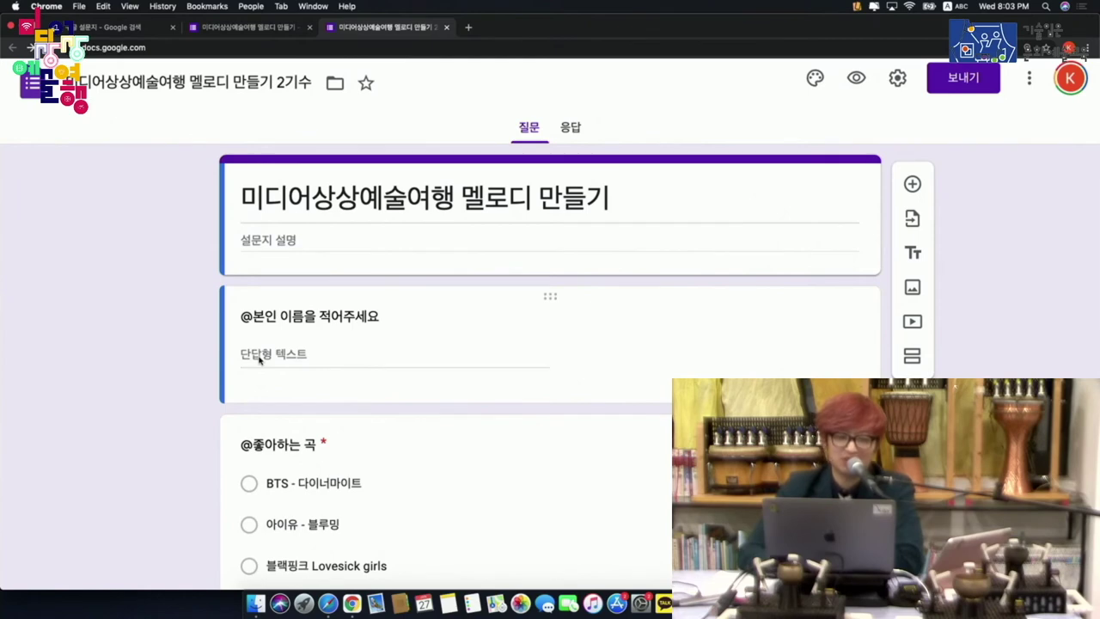
scroll(259, 360, down, 3)
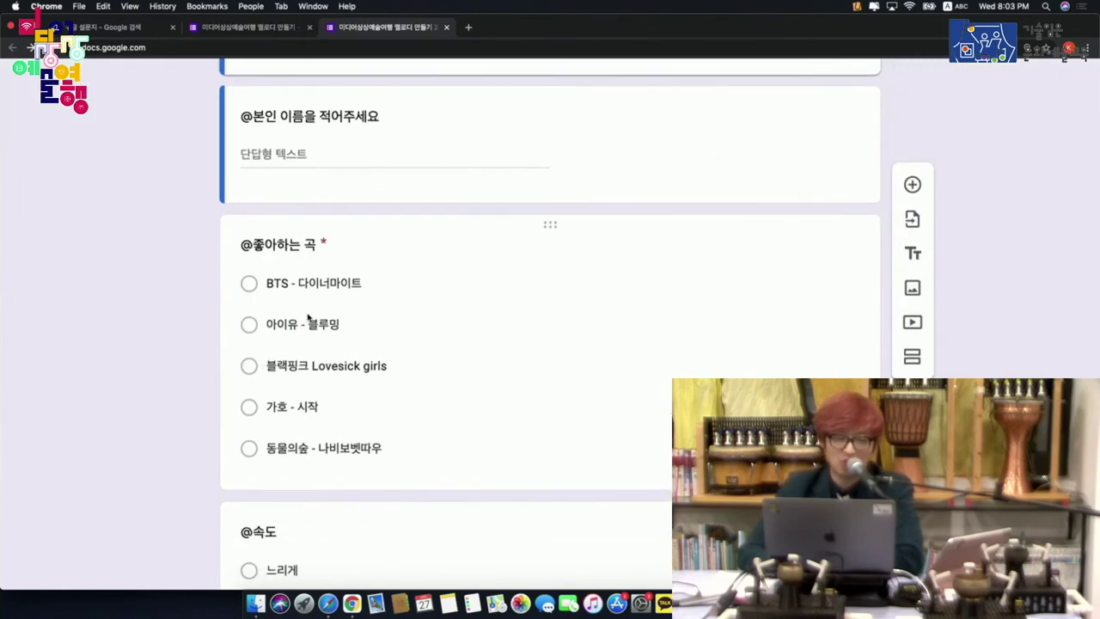
scroll(308, 317, down, 3)
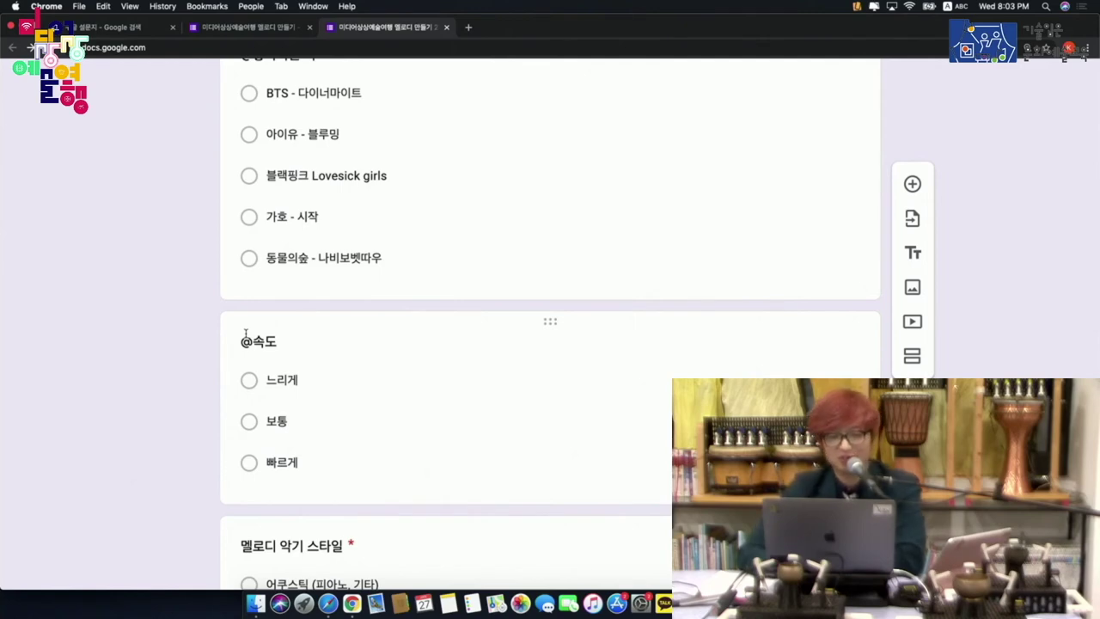
scroll(246, 334, down, 3)
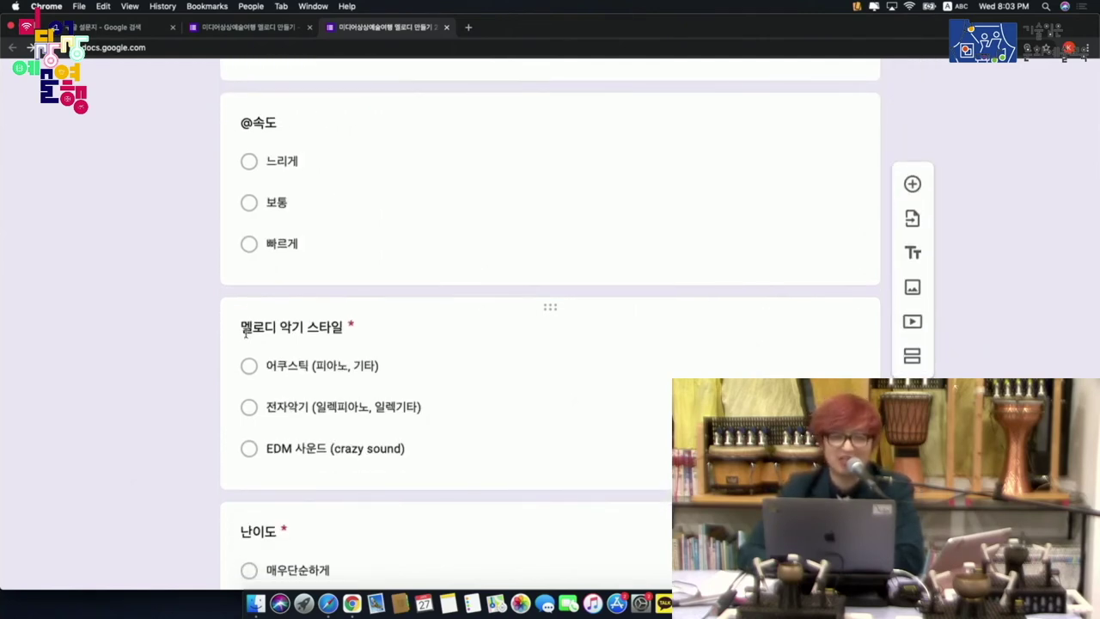
scroll(246, 334, down, 3)
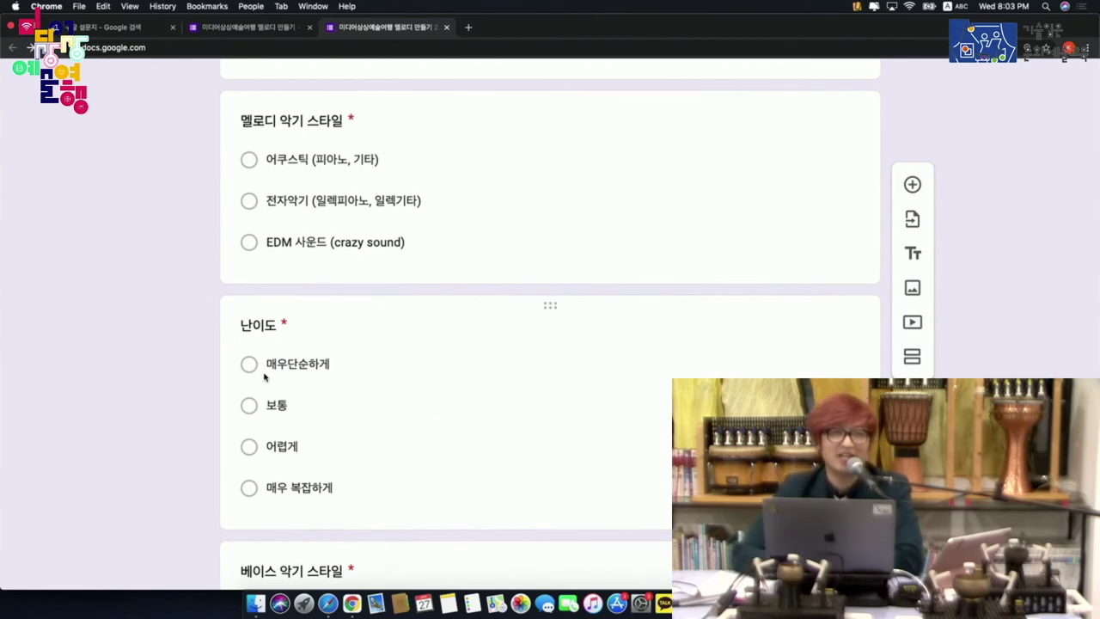
scroll(171, 392, down, 5)
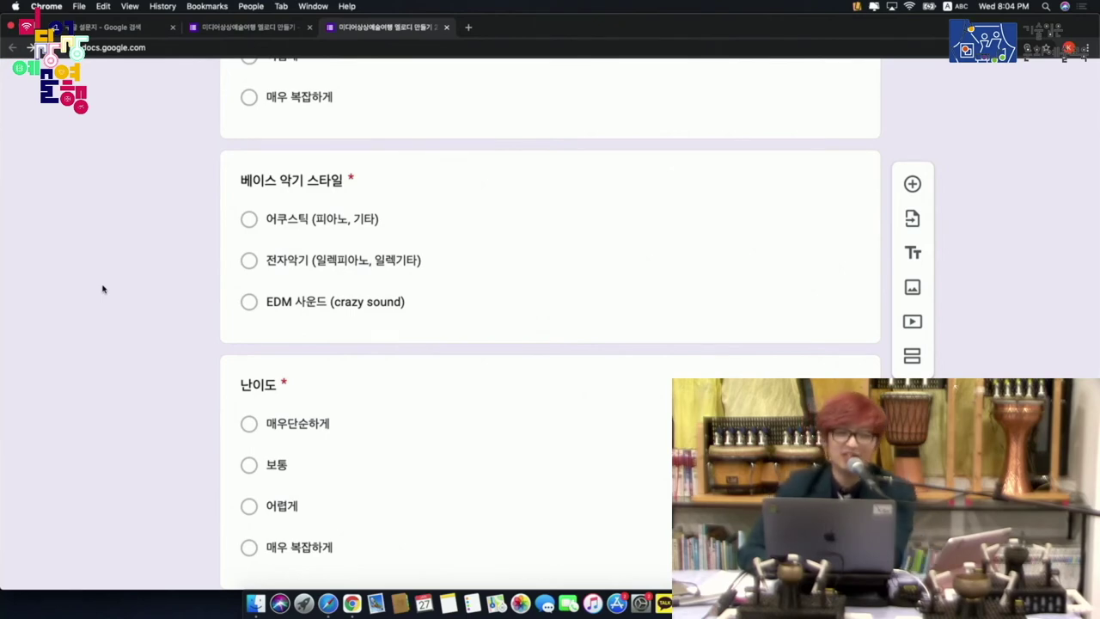
scroll(102, 288, up, 5)
scroll(102, 288, up, 5)
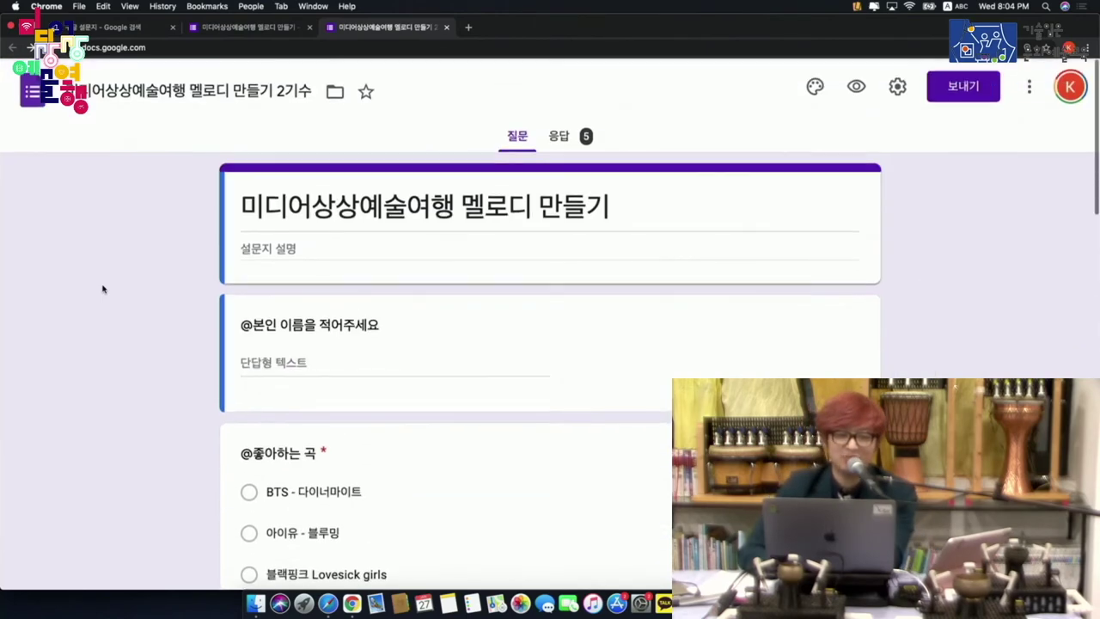
click(282, 364)
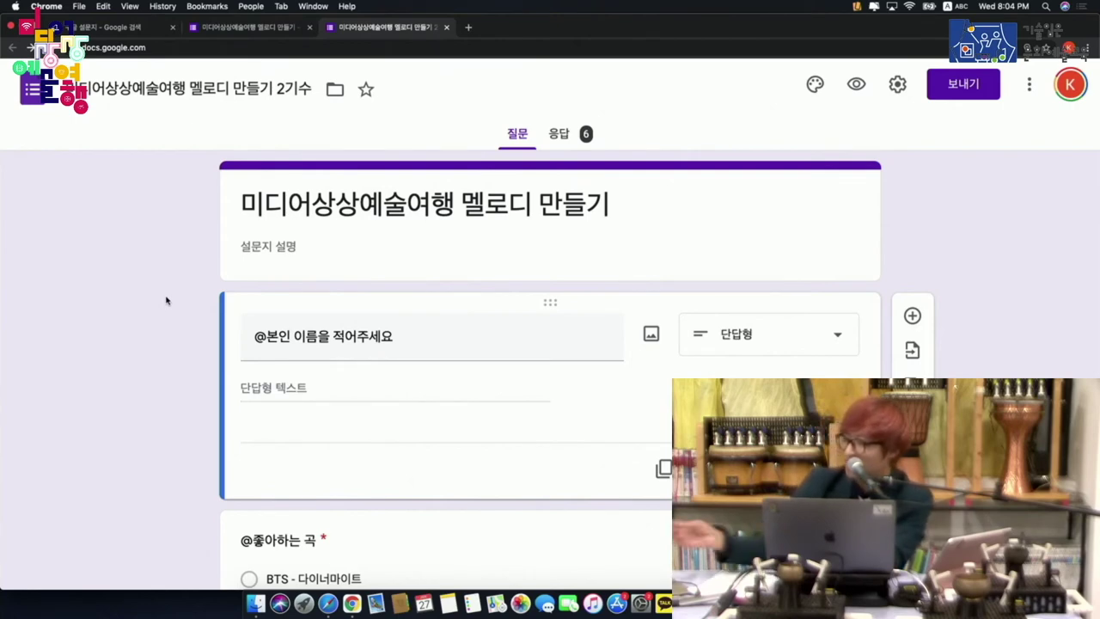
- Open the form's responses and look over the summary of submitted names
click(561, 135)
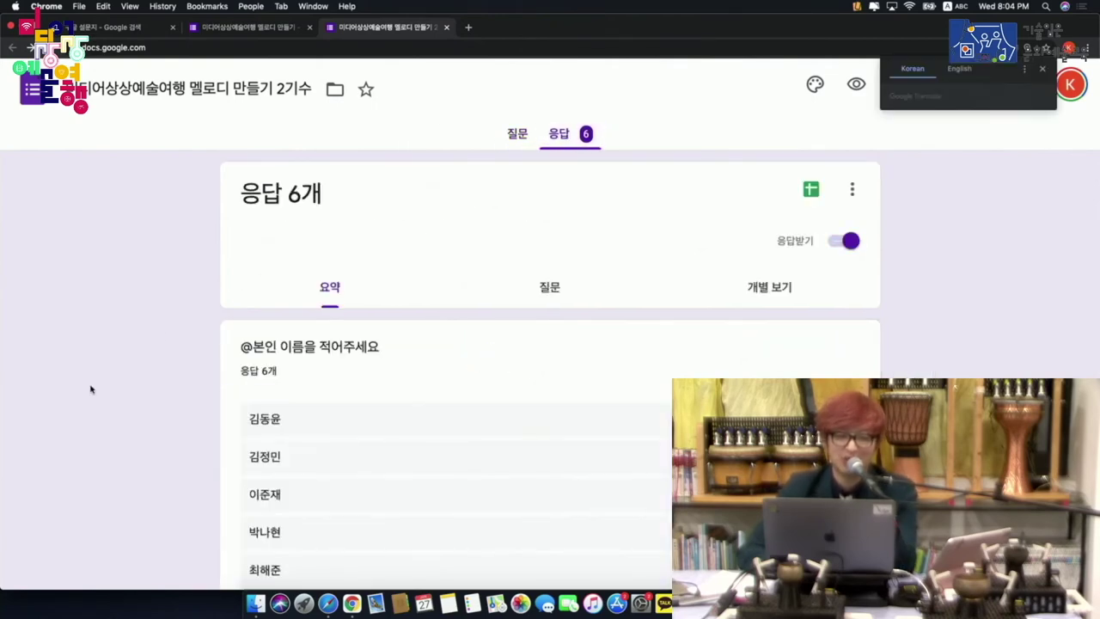
scroll(91, 389, down, 4)
scroll(90, 389, up, 2)
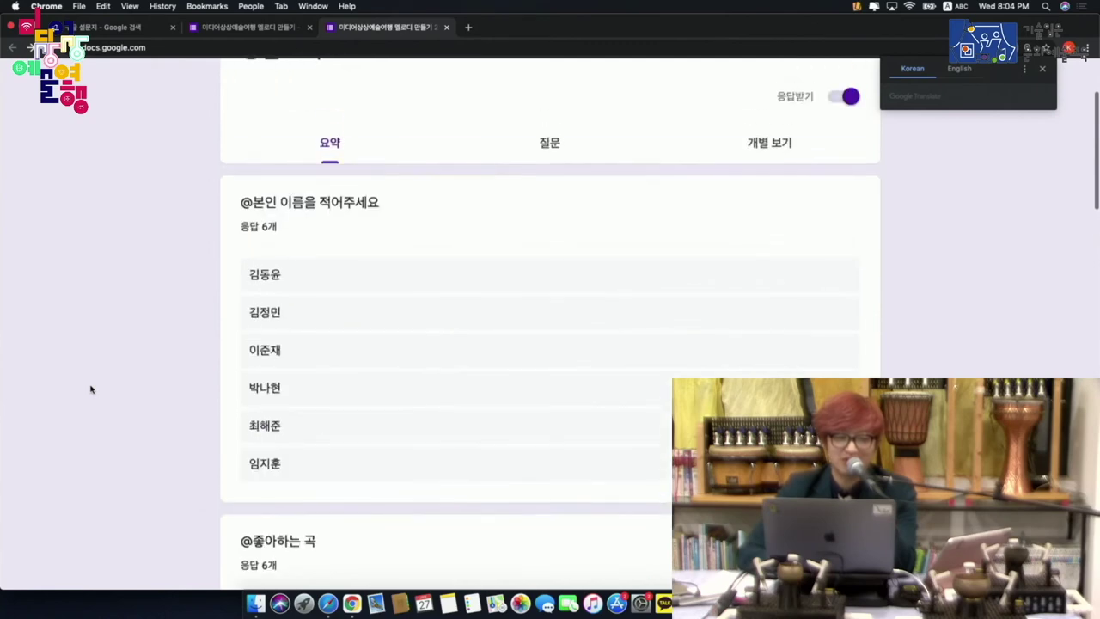
scroll(91, 390, up, 2)
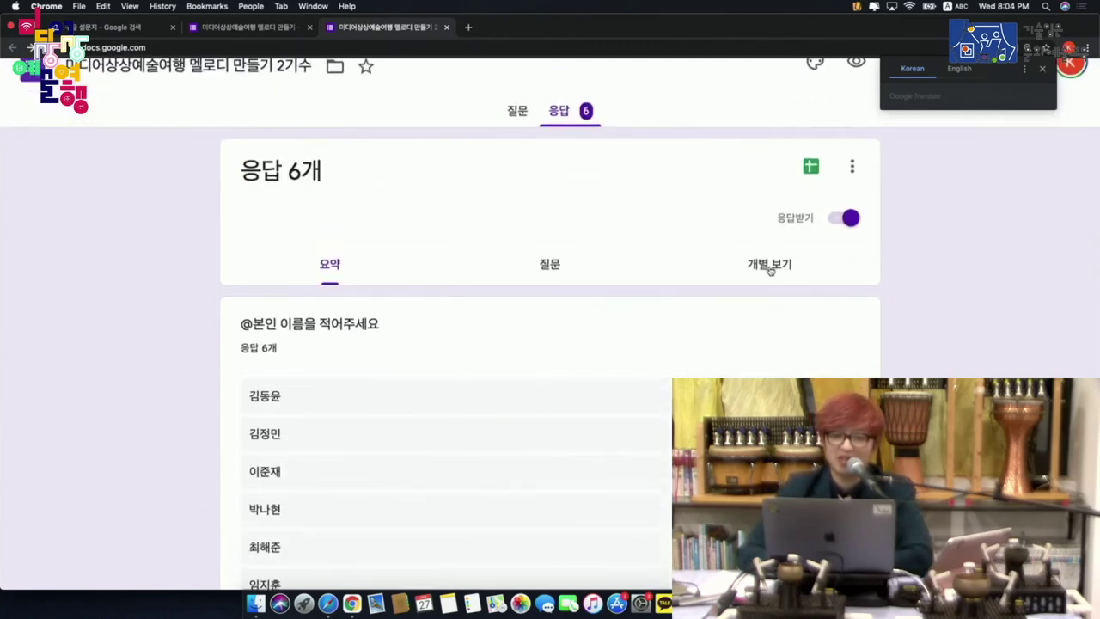
- Show the responses individually and check the first respondent's name and favourite song answer
click(770, 267)
scroll(109, 386, down, 2)
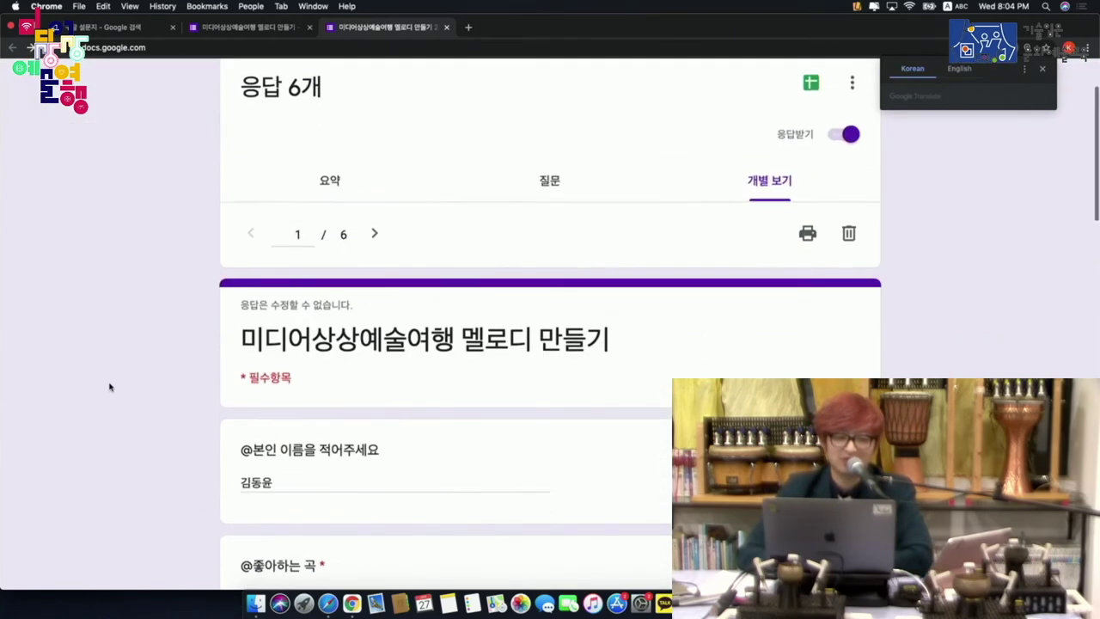
scroll(109, 386, down, 2)
scroll(109, 387, down, 3)
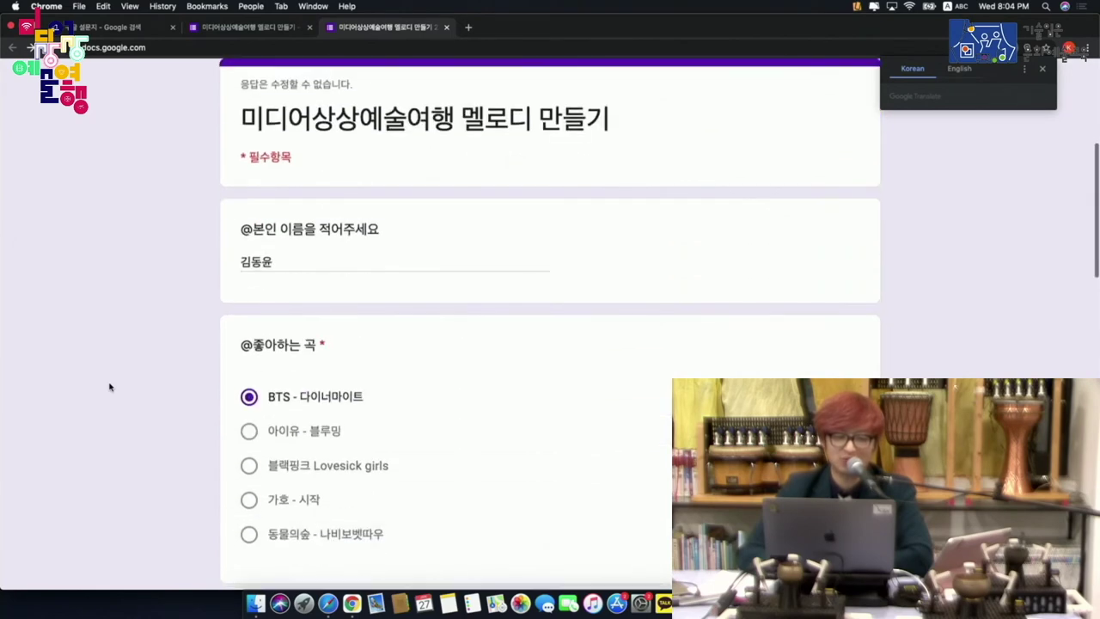
scroll(109, 387, down, 1)
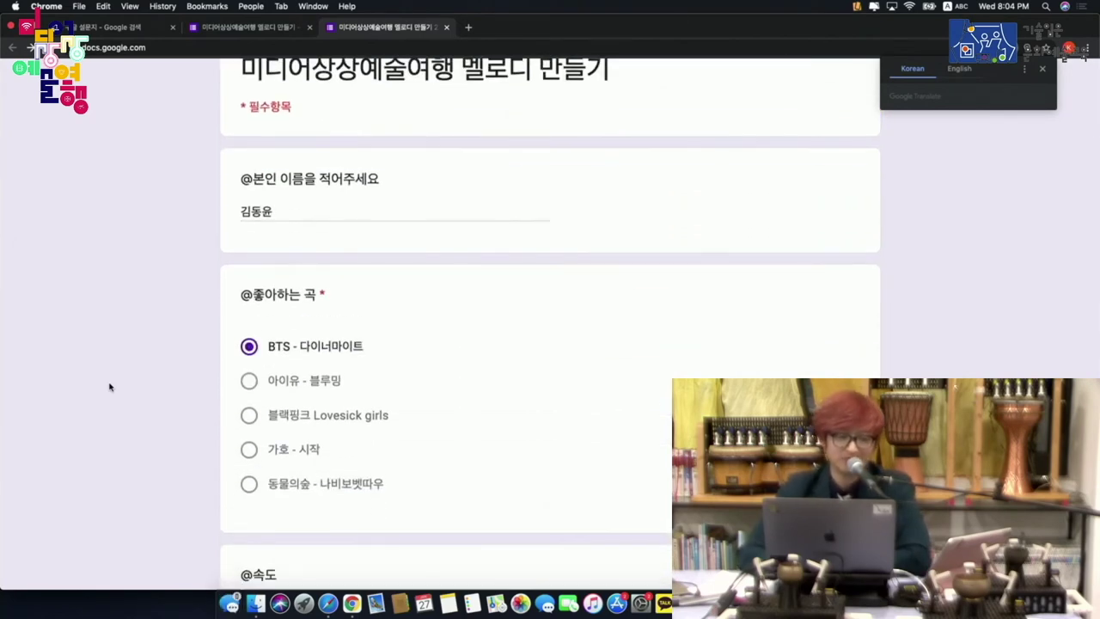
scroll(109, 387, down, 1)
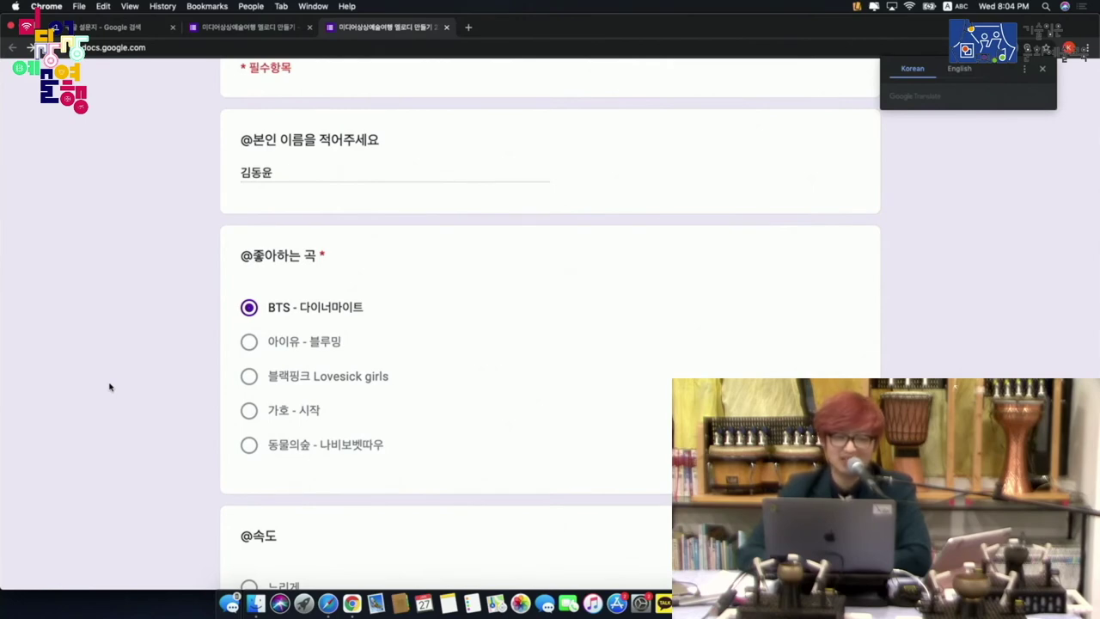
- Read the first response's answers on tempo, melody instrument style, bass instrument style and difficulty, and return to the response's beginning
scroll(109, 387, down, 5)
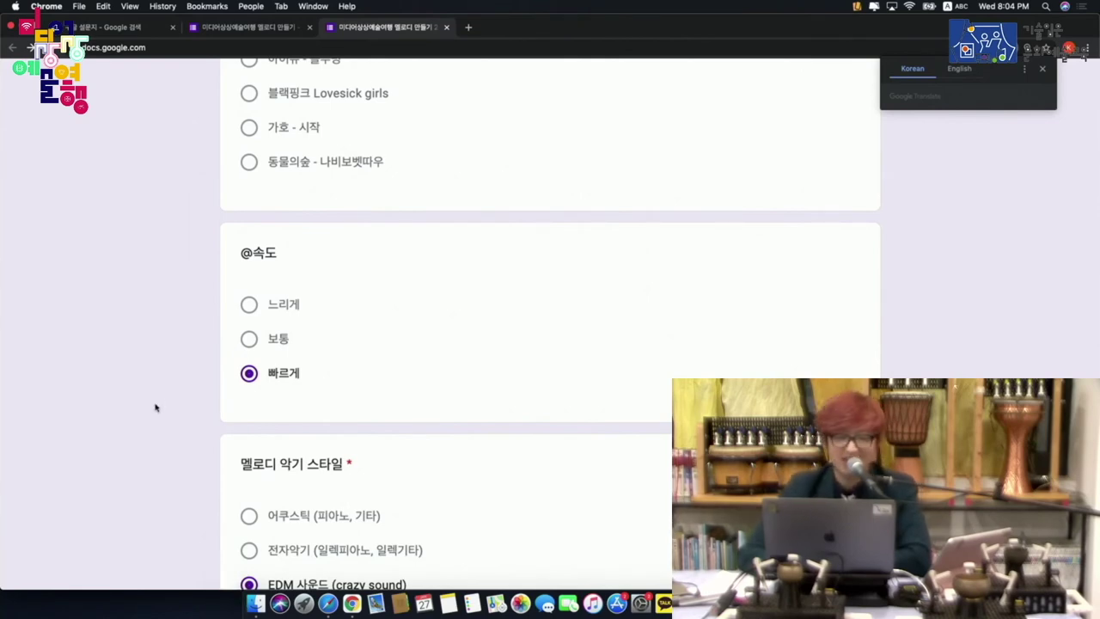
scroll(156, 408, down, 4)
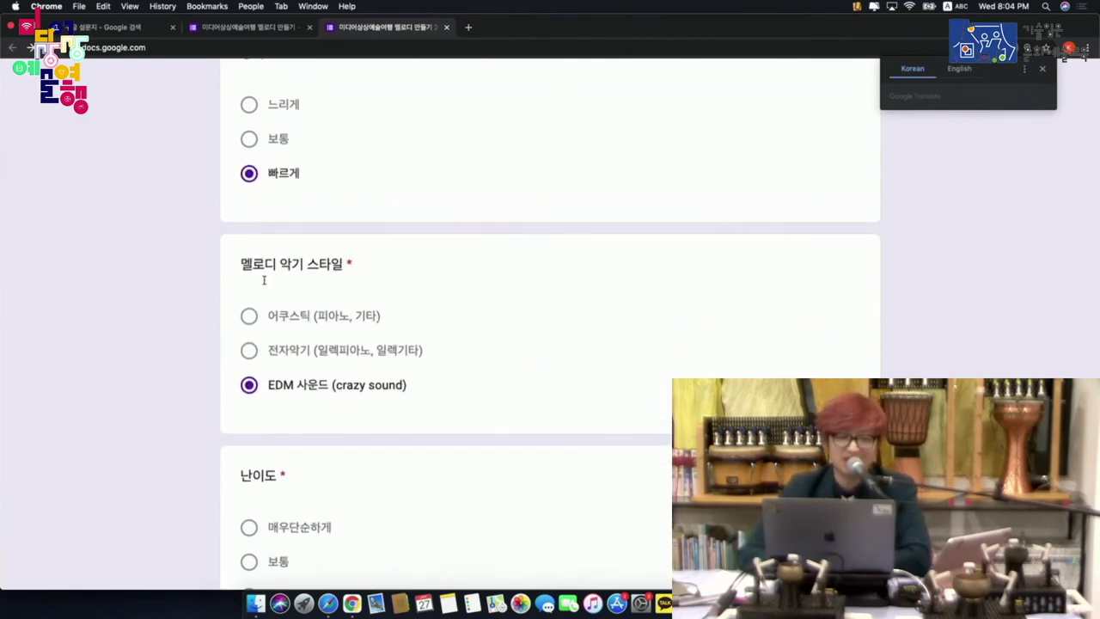
scroll(270, 387, down, 3)
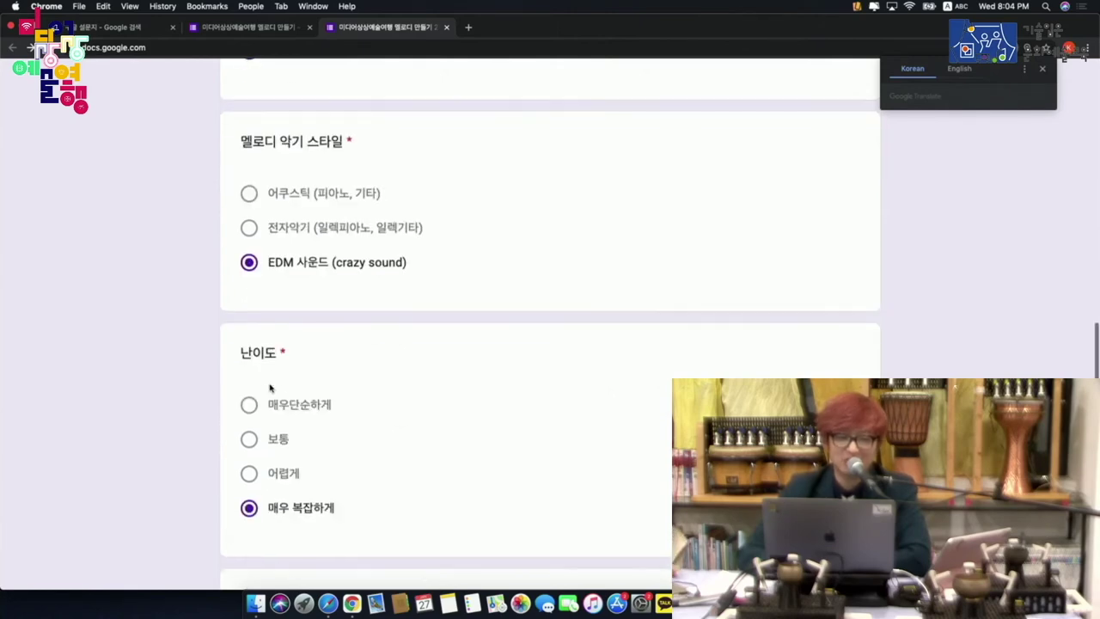
scroll(249, 519, down, 1)
scroll(249, 519, down, 4)
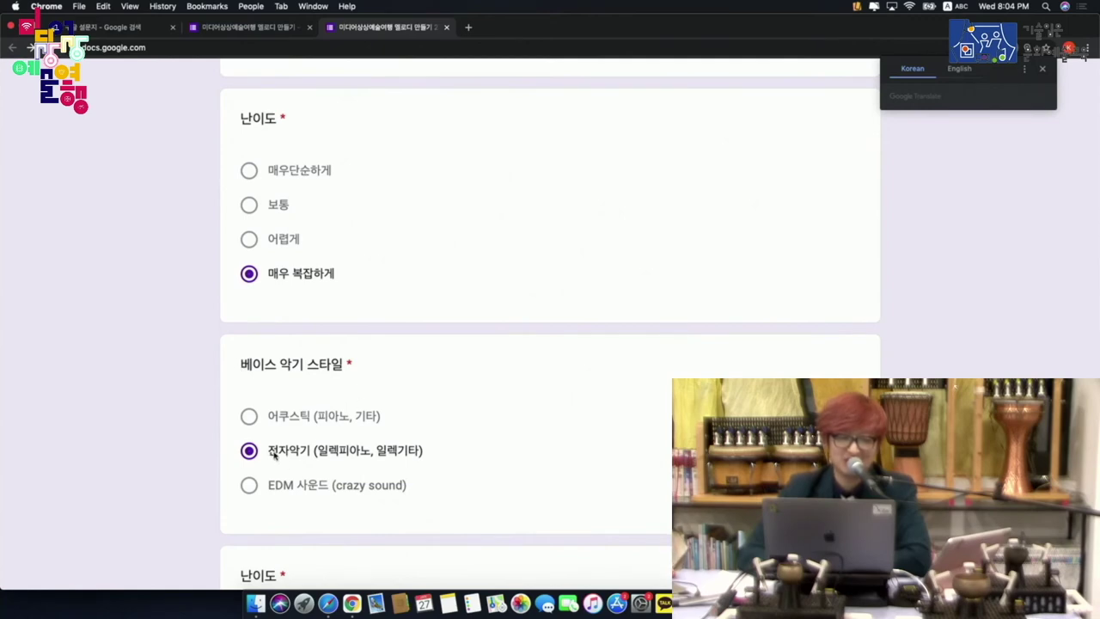
scroll(273, 455, down, 3)
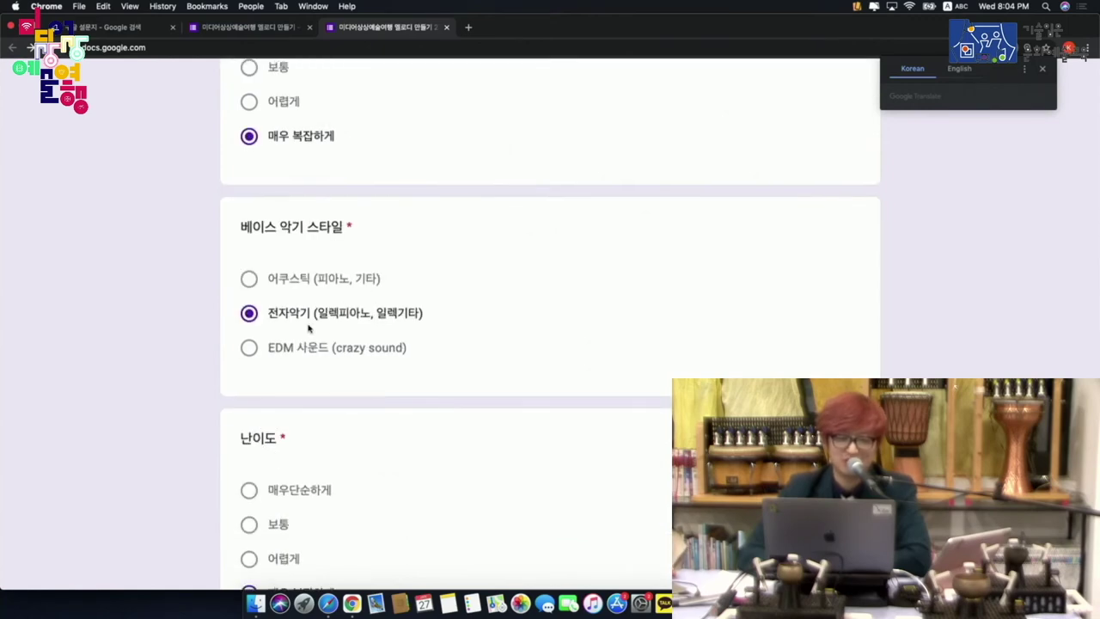
scroll(309, 328, down, 1)
scroll(308, 328, down, 2)
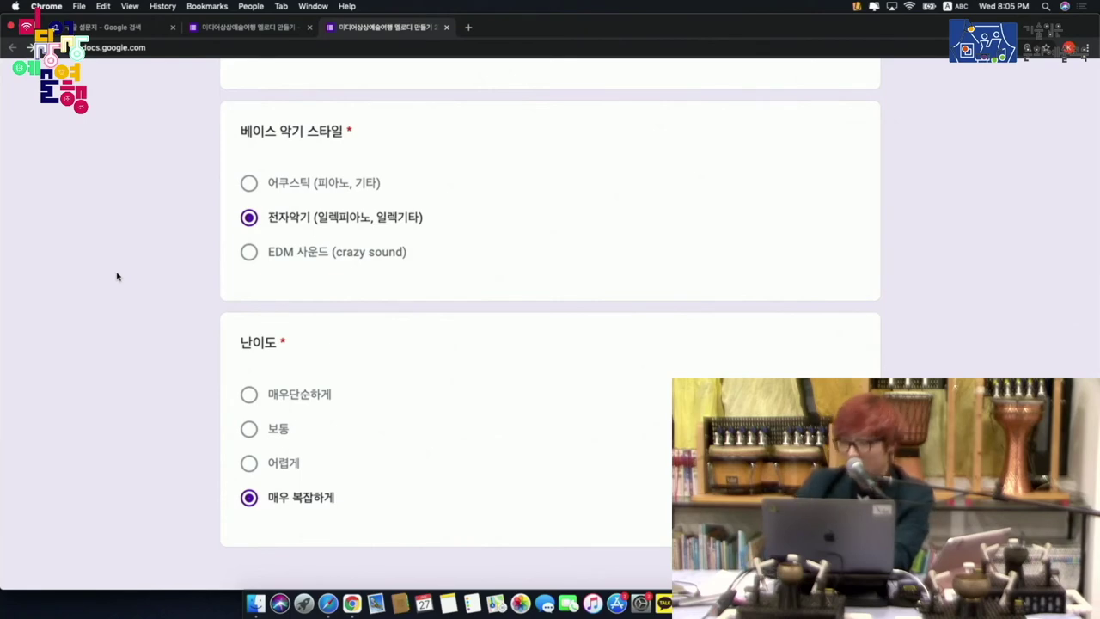
scroll(117, 275, up, 2)
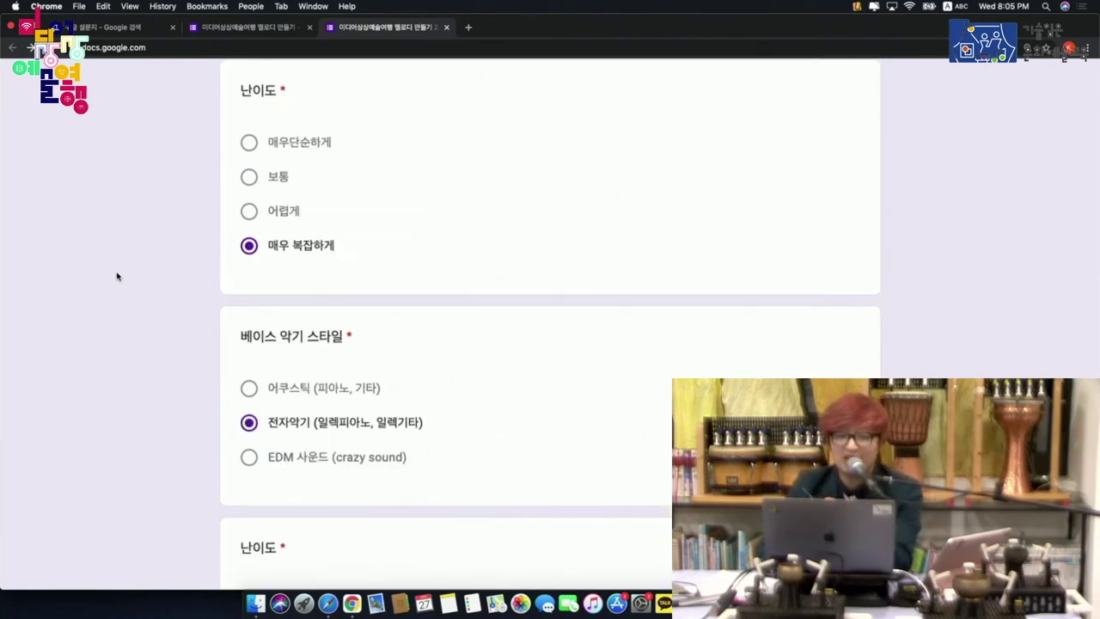
scroll(118, 276, up, 10)
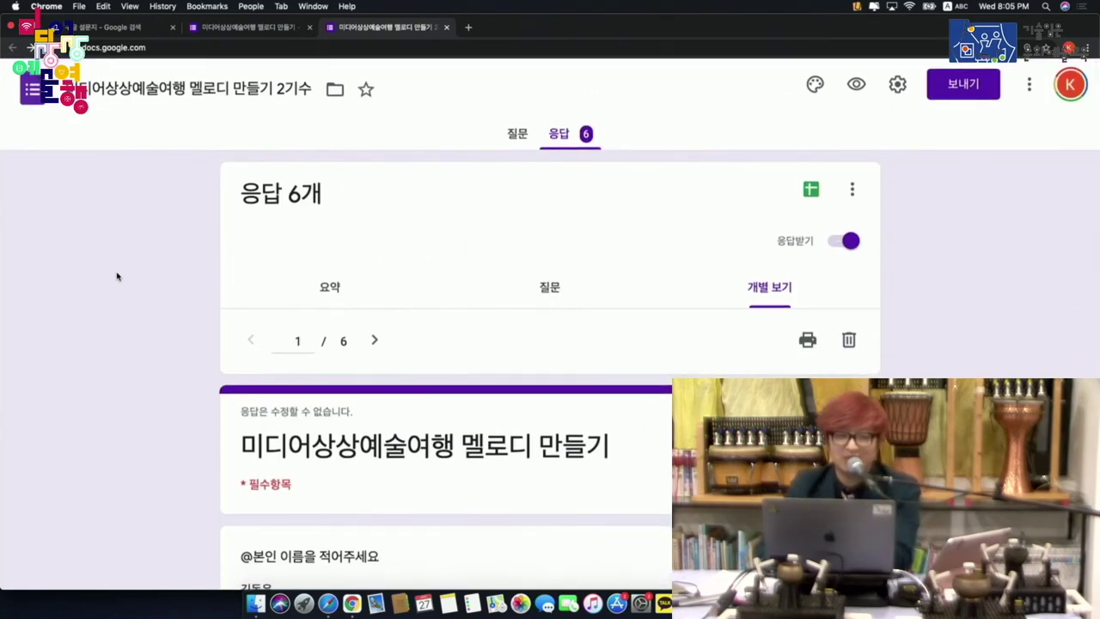
- Switch to Safari and go through the blank 미디어상상예술여행 멜로디 만들기 form, from the name question to the 제출 button
key(super+Tab)
scroll(147, 336, up, 2)
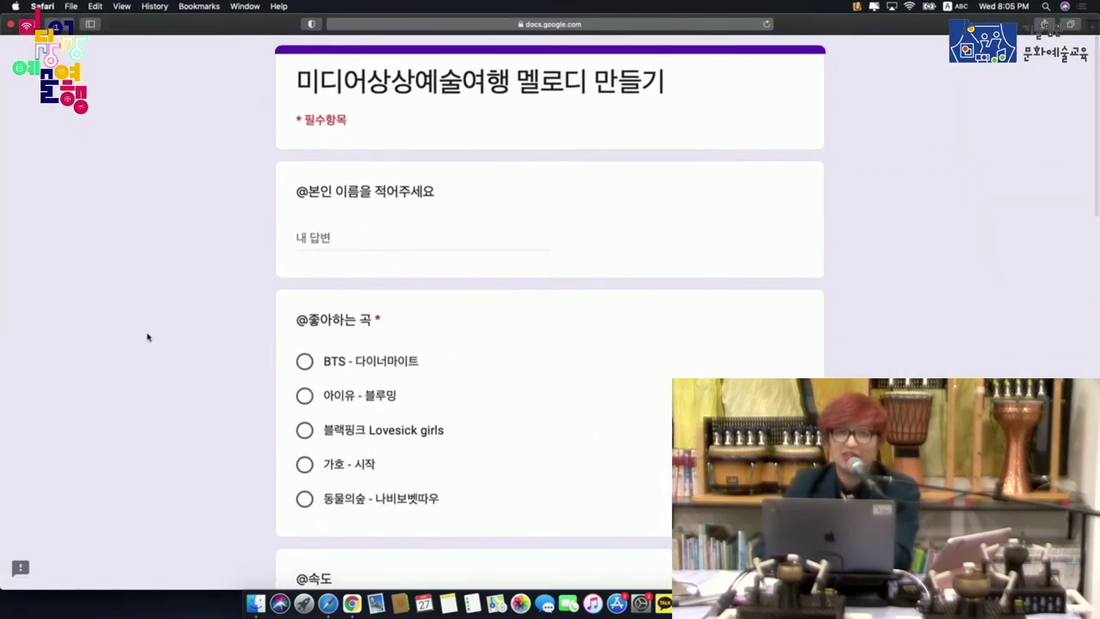
scroll(148, 337, down, 2)
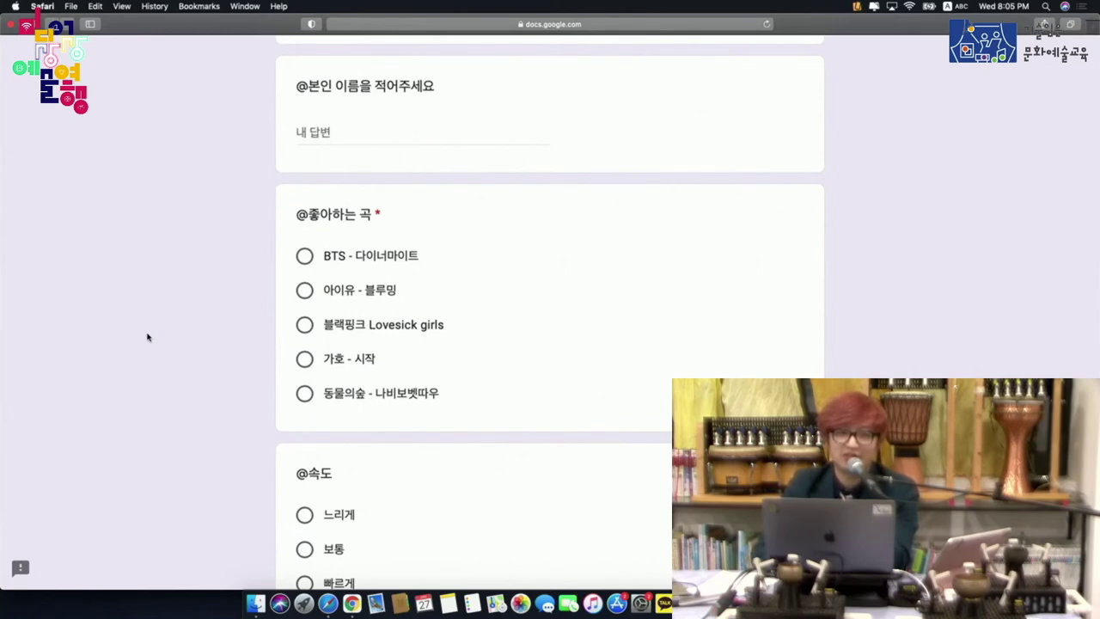
scroll(148, 337, down, 3)
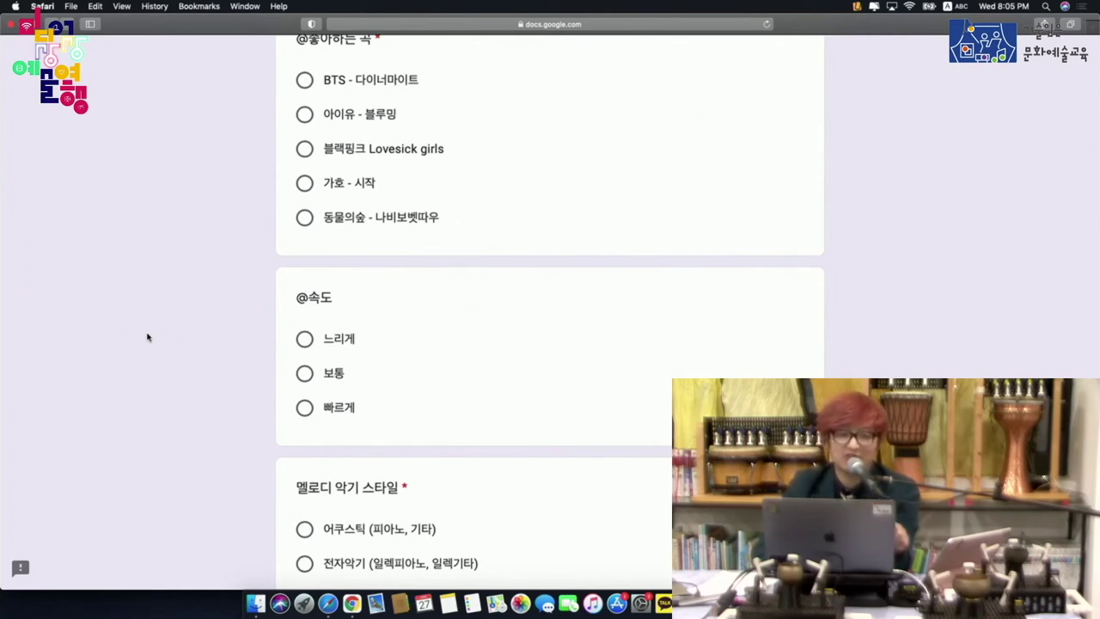
scroll(147, 337, down, 3)
scroll(147, 337, down, 2)
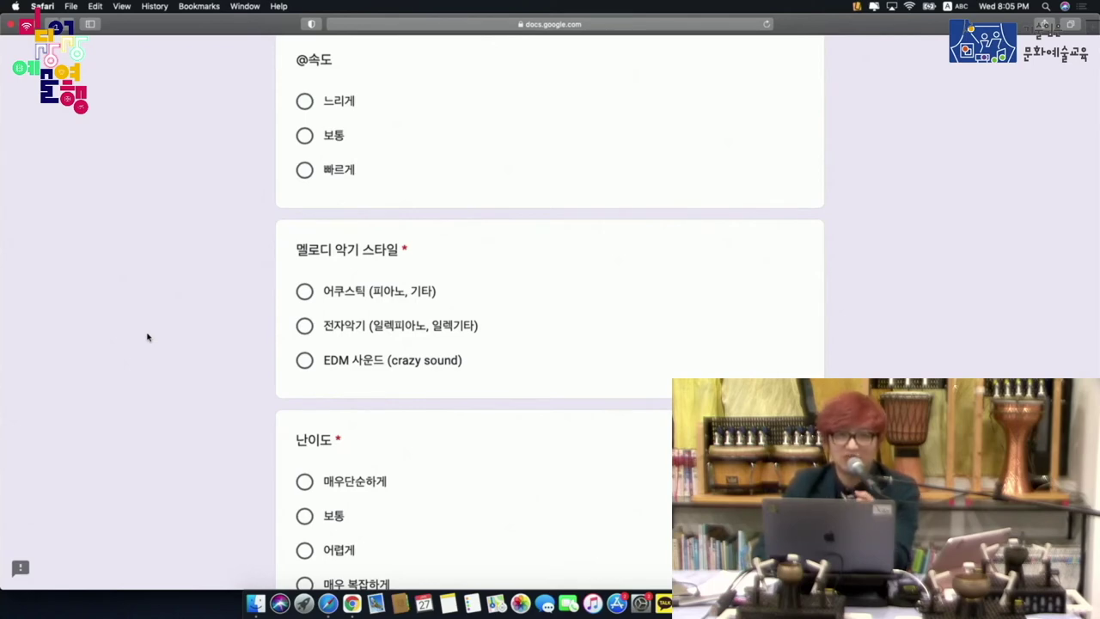
scroll(147, 337, down, 2)
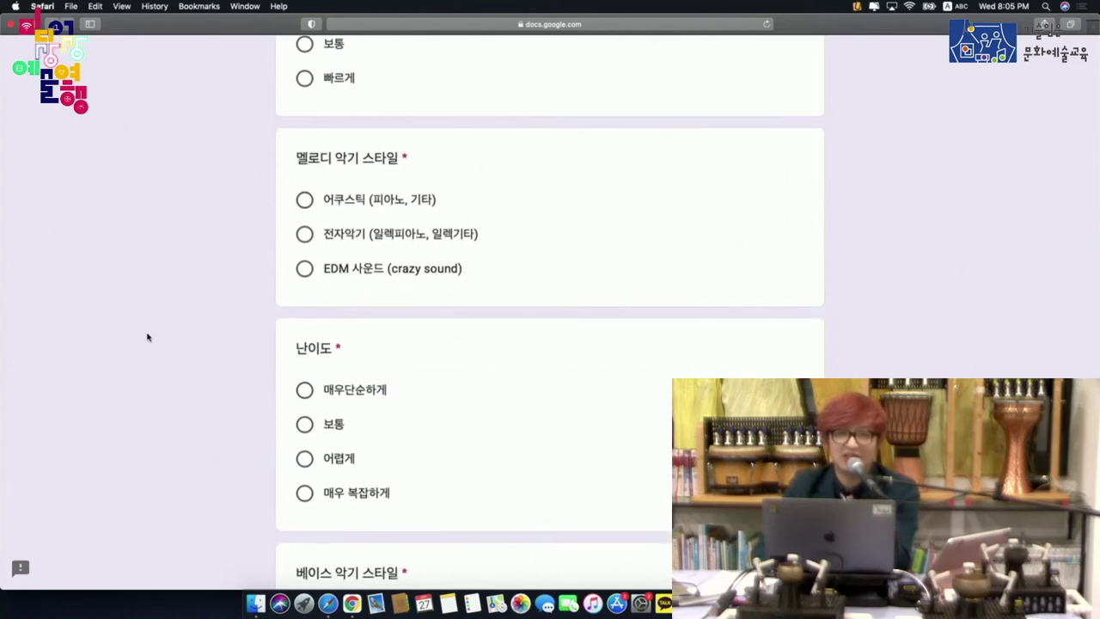
scroll(147, 337, down, 3)
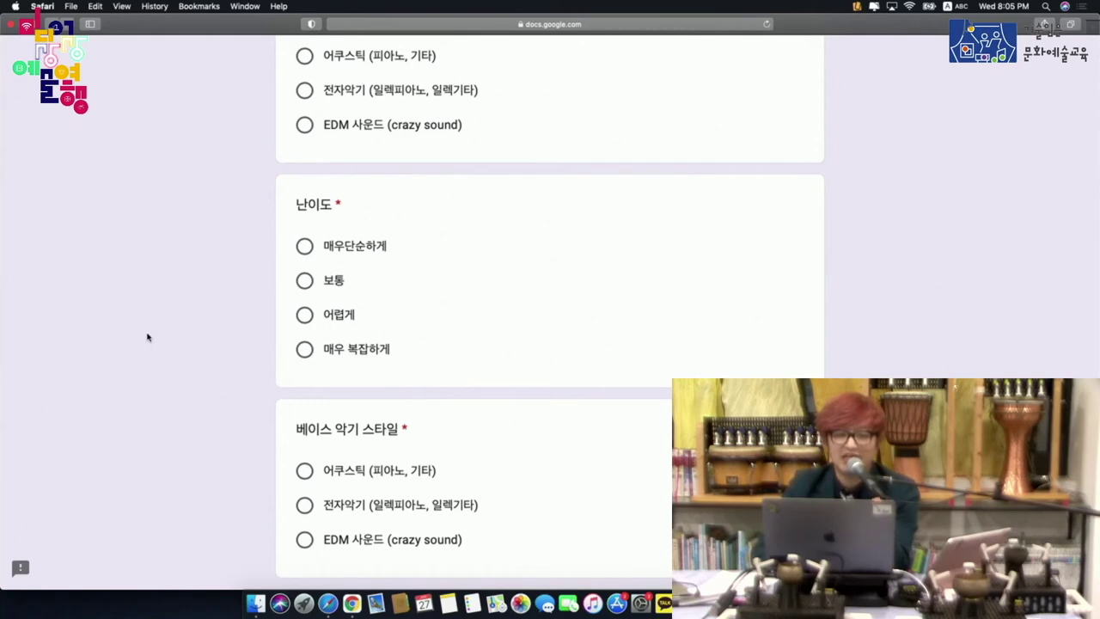
scroll(147, 337, down, 6)
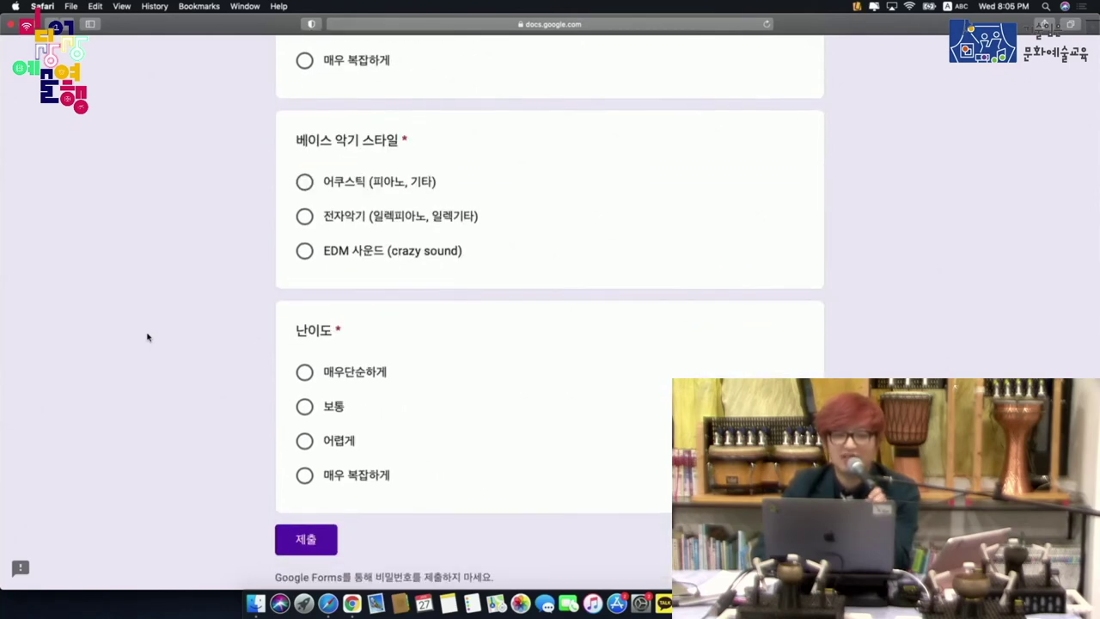
scroll(147, 337, up, 1)
scroll(147, 337, down, 1)
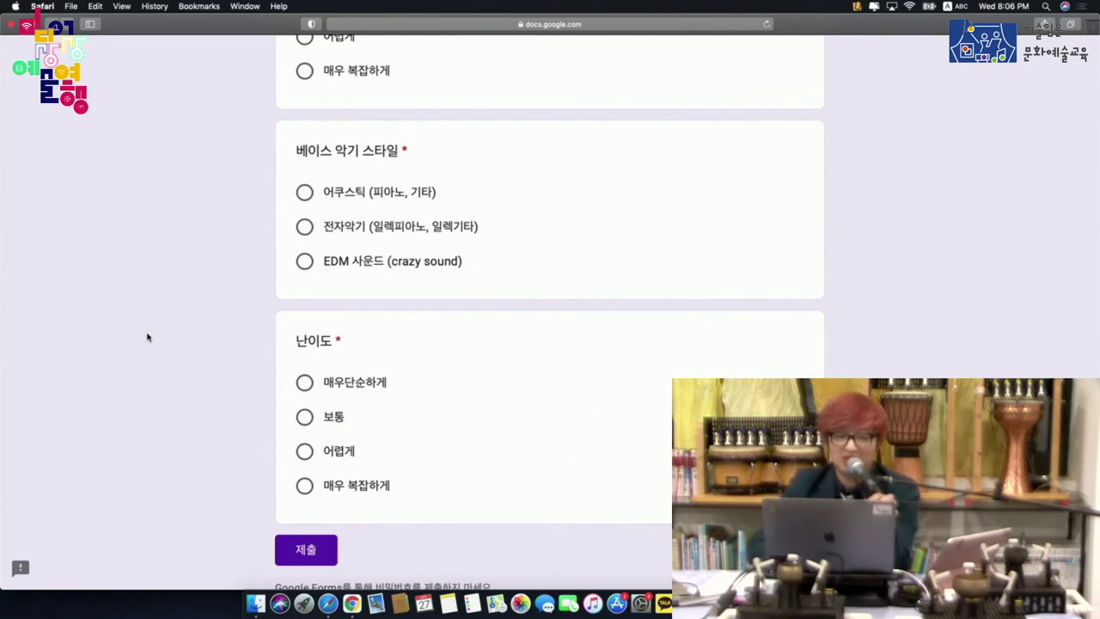
- Switch to the individual responses in Chrome and review the first respondent's name and favourite song answer
key(ctrl+Left)
scroll(140, 337, down, 3)
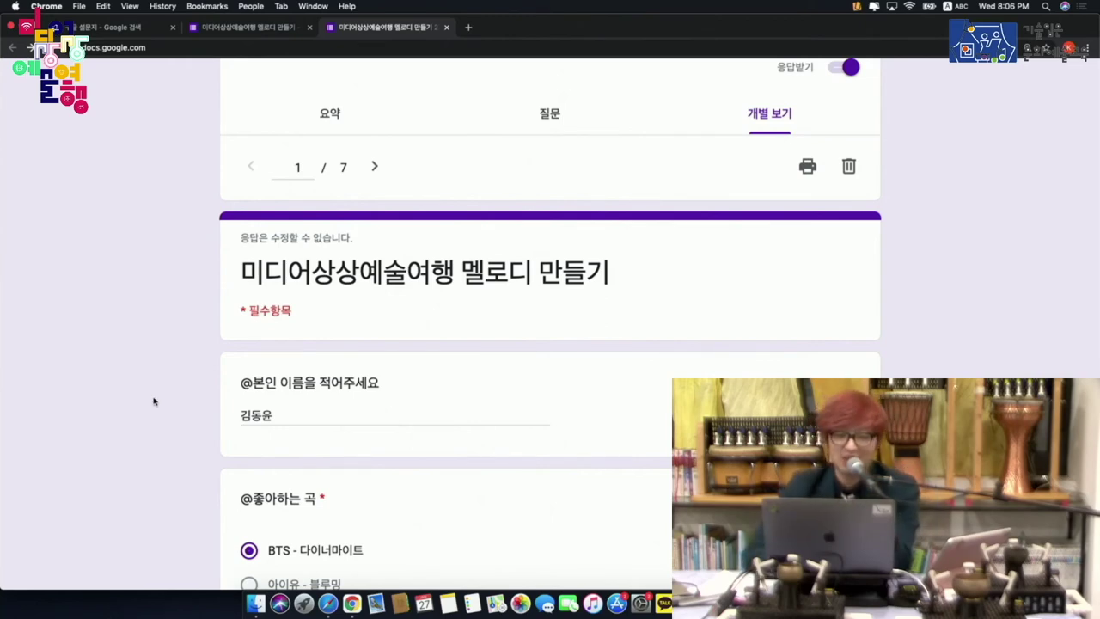
scroll(154, 401, down, 3)
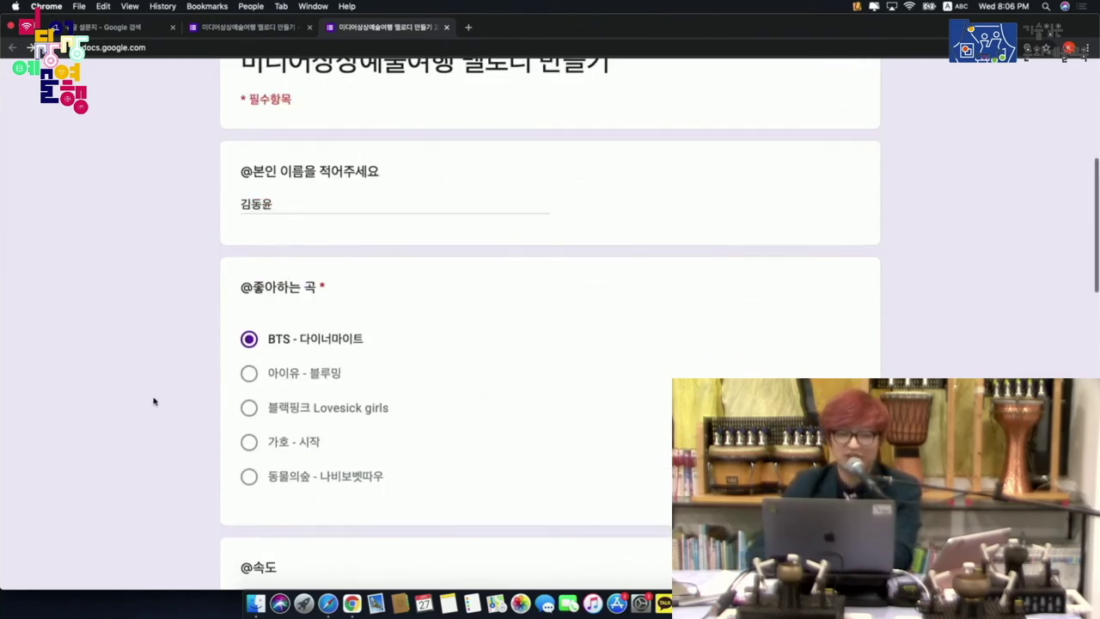
scroll(154, 401, down, 2)
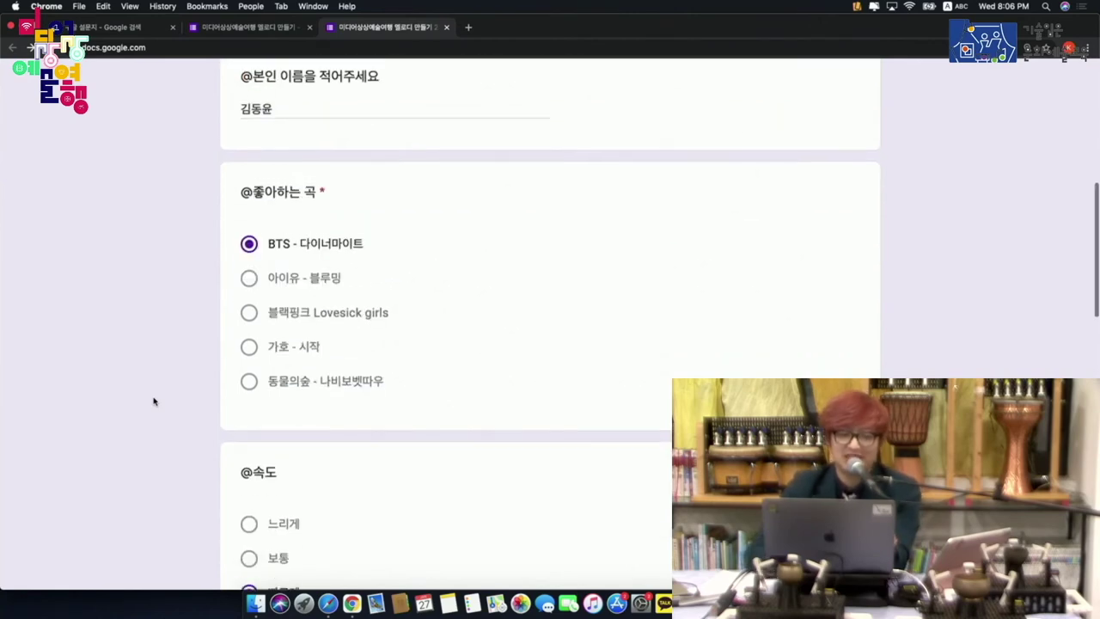
scroll(154, 401, up, 1)
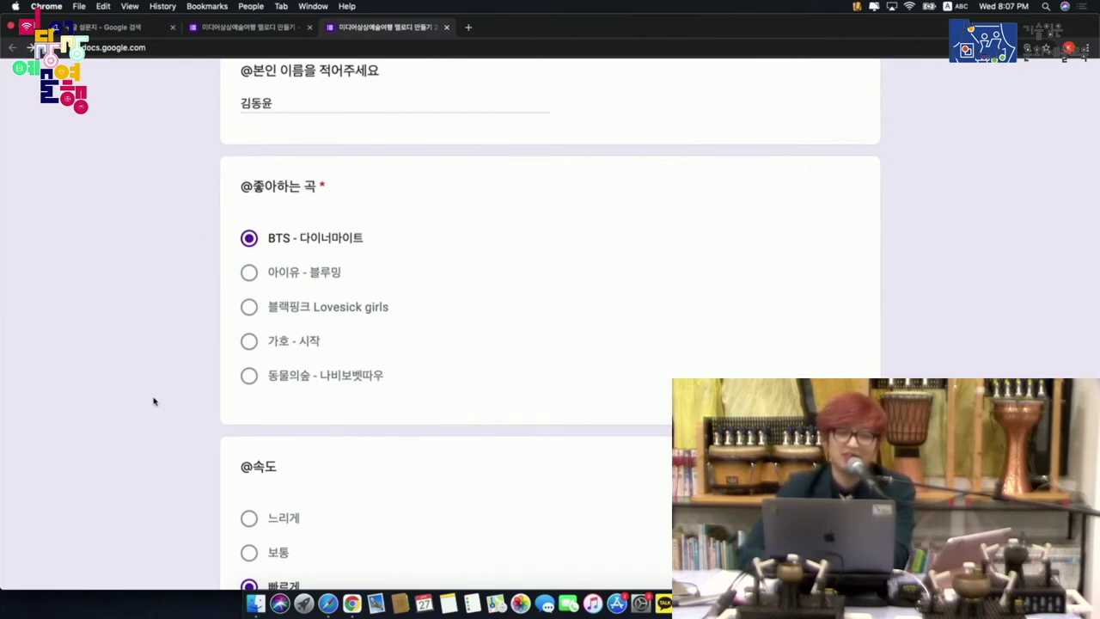
- Read the first response's answers on tempo, melody instrument style, bass instrument style and both difficulty questions
scroll(154, 401, down, 4)
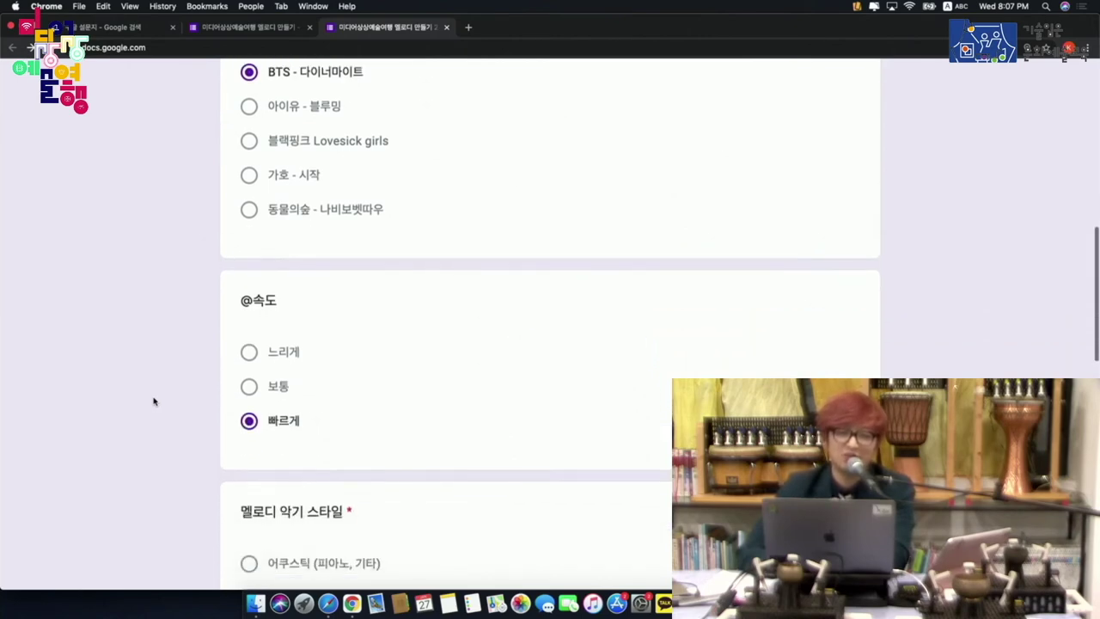
scroll(154, 401, down, 8)
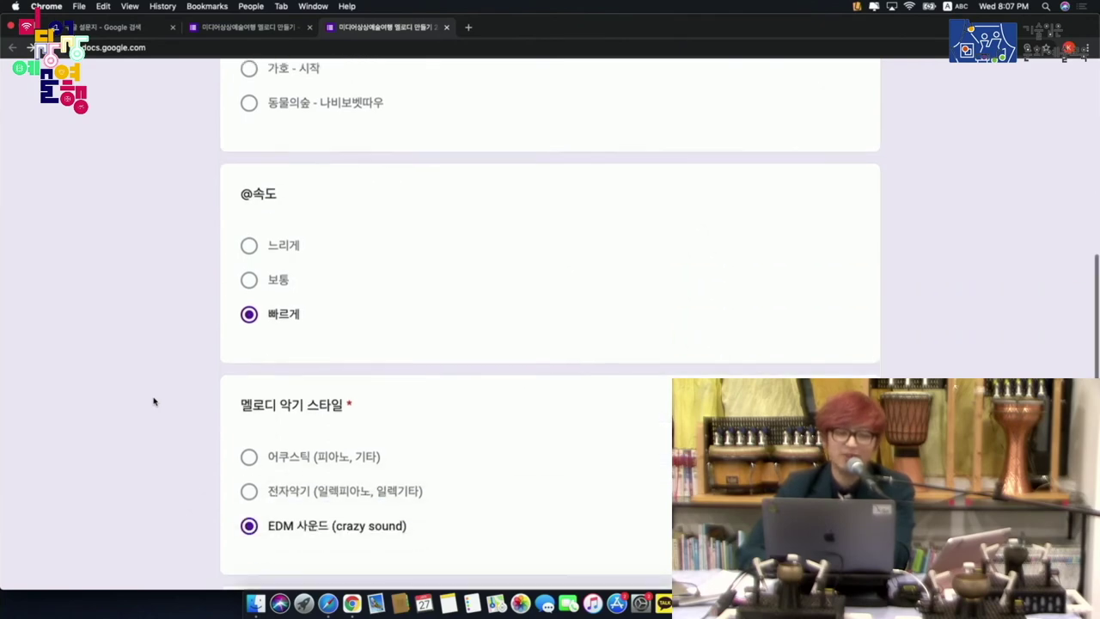
scroll(154, 401, down, 5)
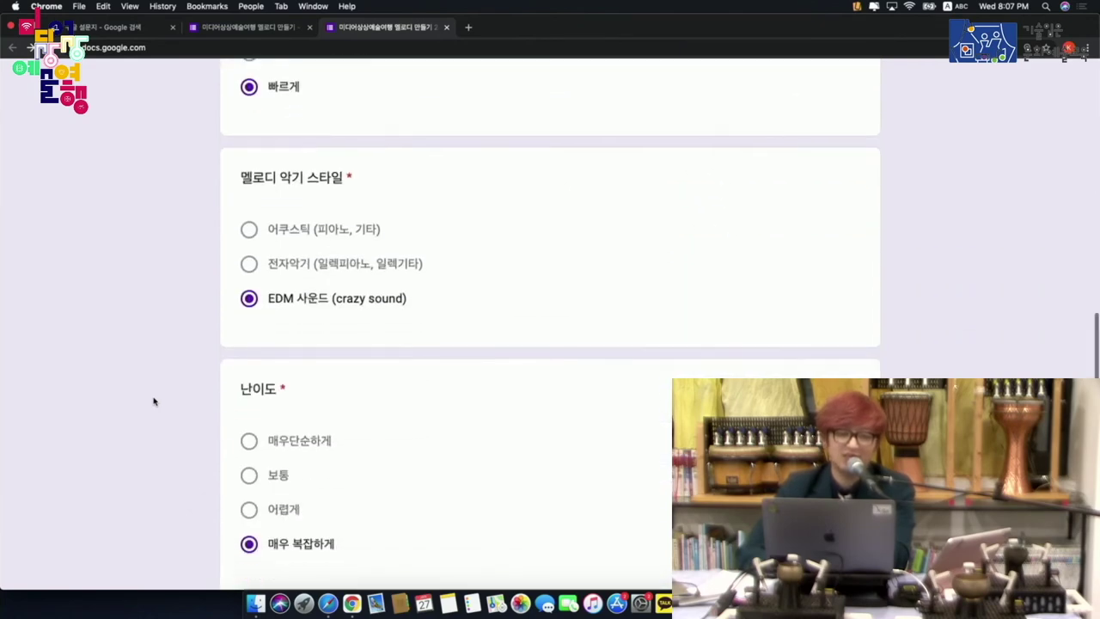
scroll(154, 401, down, 5)
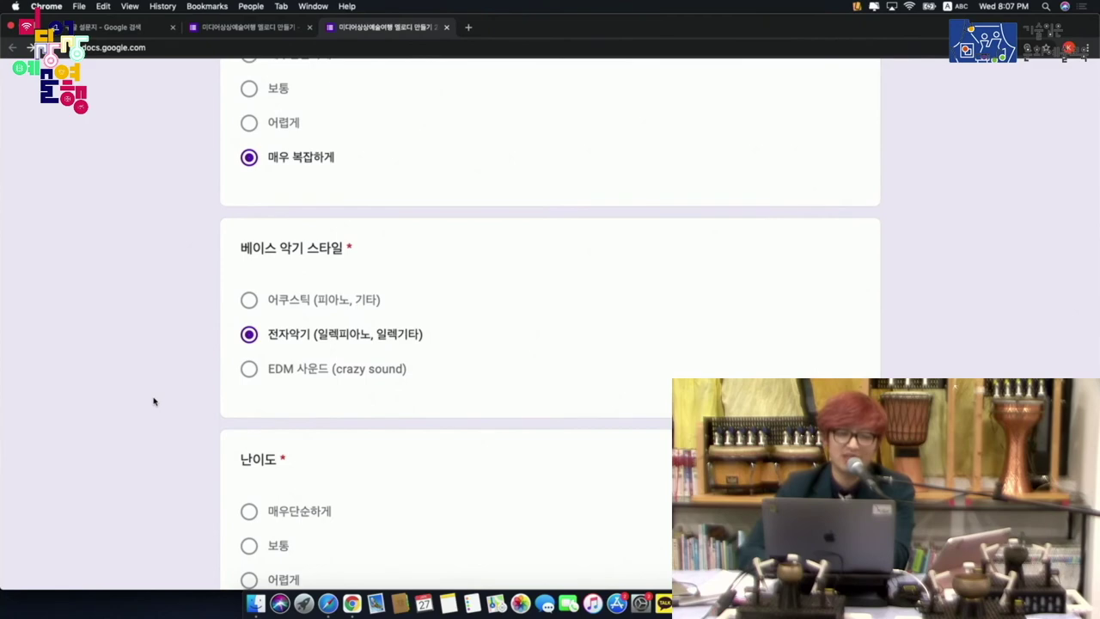
scroll(216, 440, down, 4)
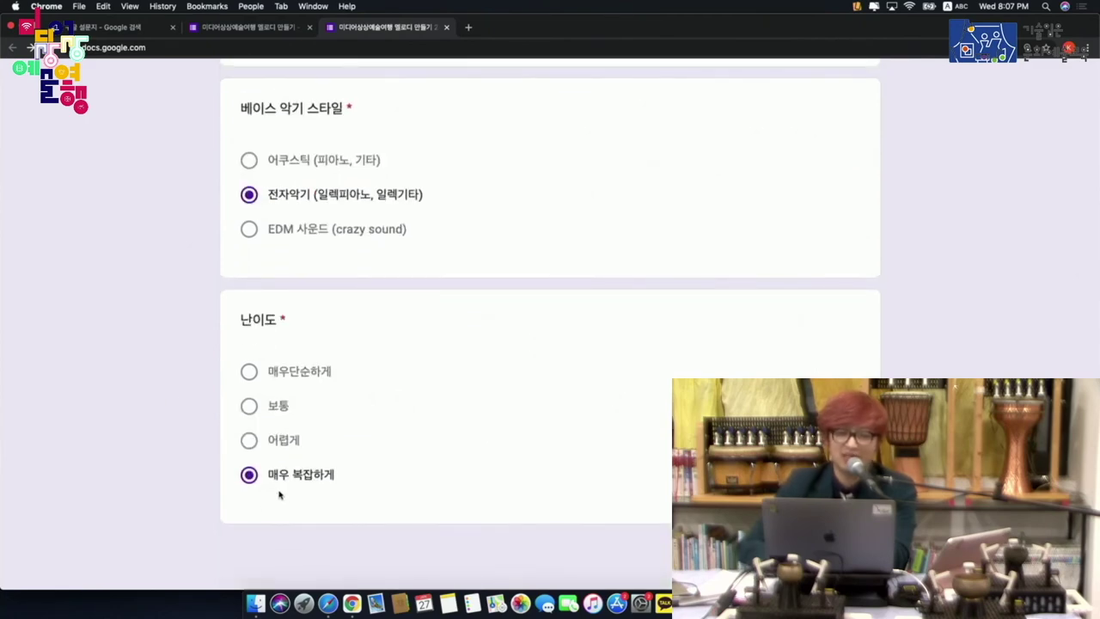
- Switch to Reflector Teacher and move the mirrored iPad window flush with the desktop's left edge
key(super+Tab)
key(super+Tab)
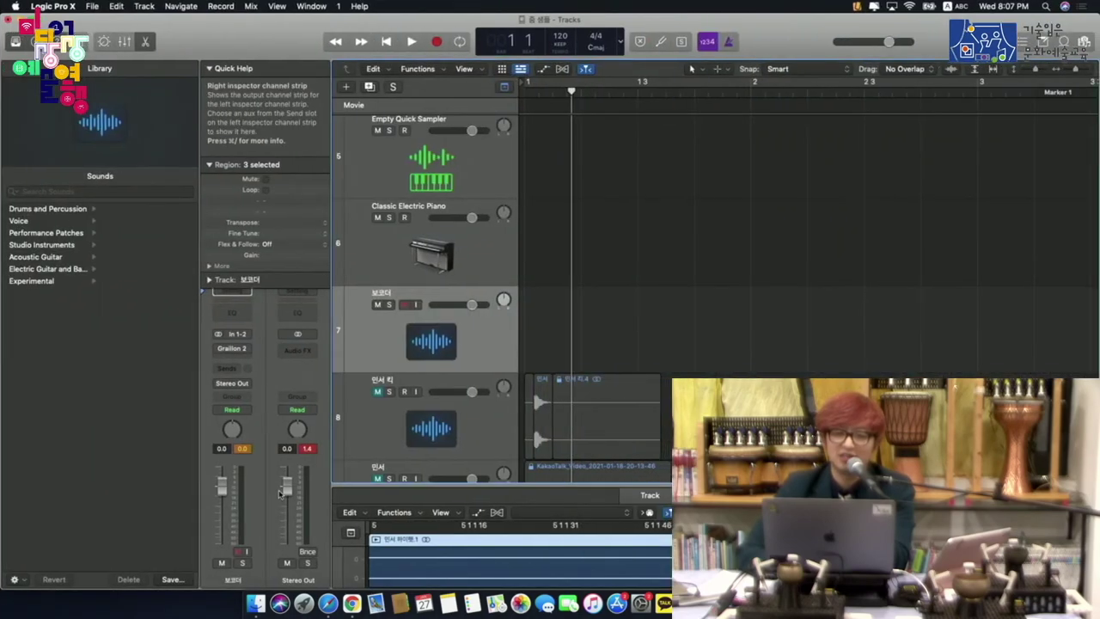
key(super+Tab)
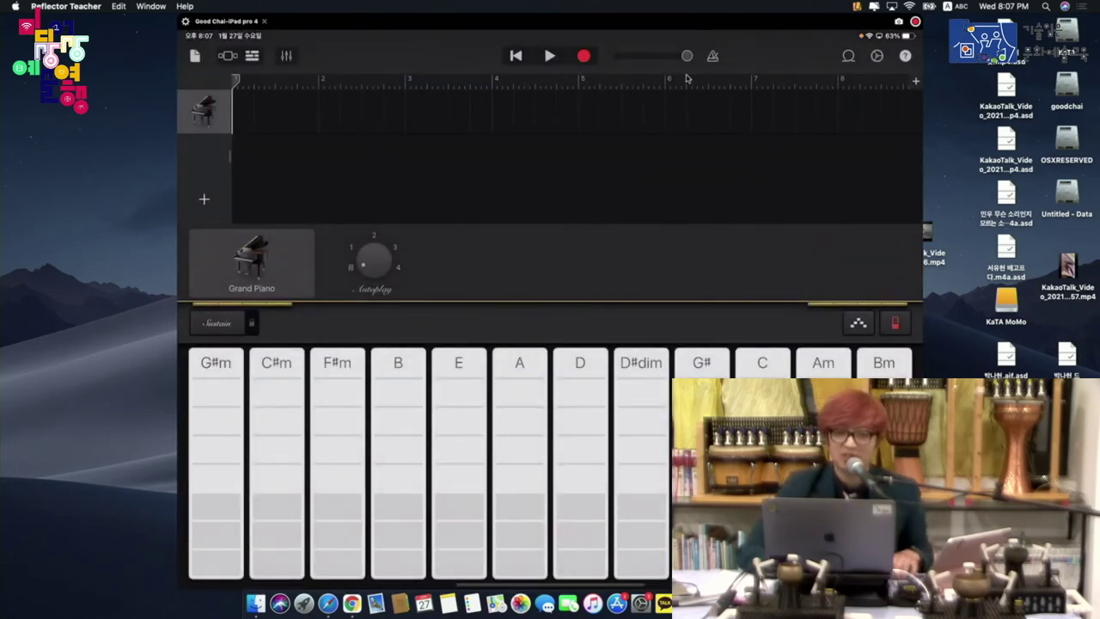
drag(779, 23, 599, 23)
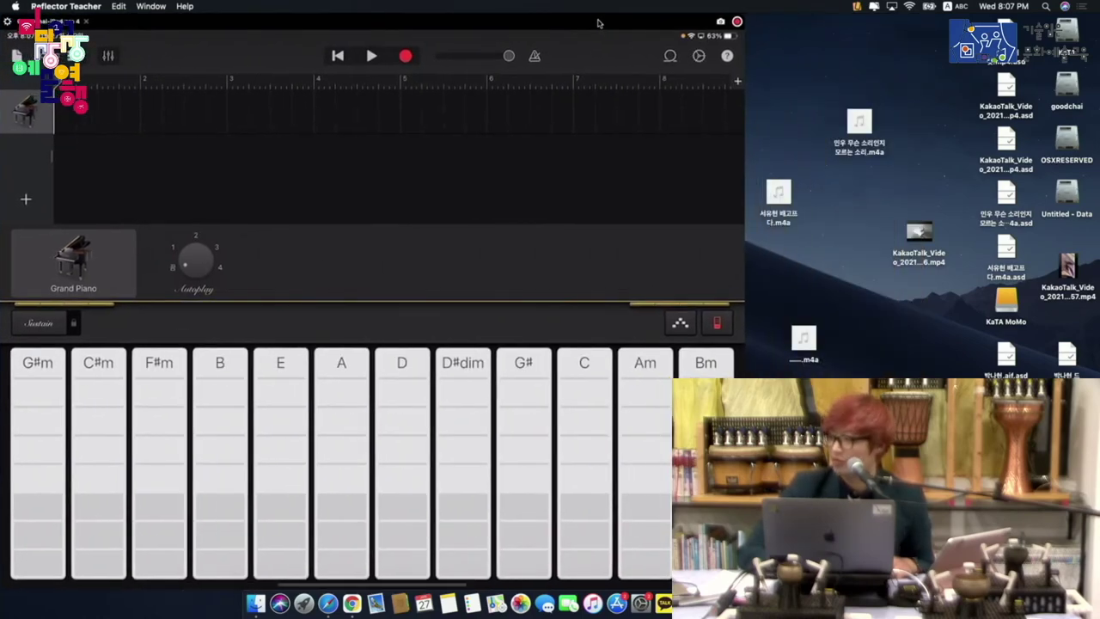
- Reorder the desktops so the Chrome responses sit third, directly beside the mirrored iPad desktop, and return to the iPad desktop
key(super+Tab)
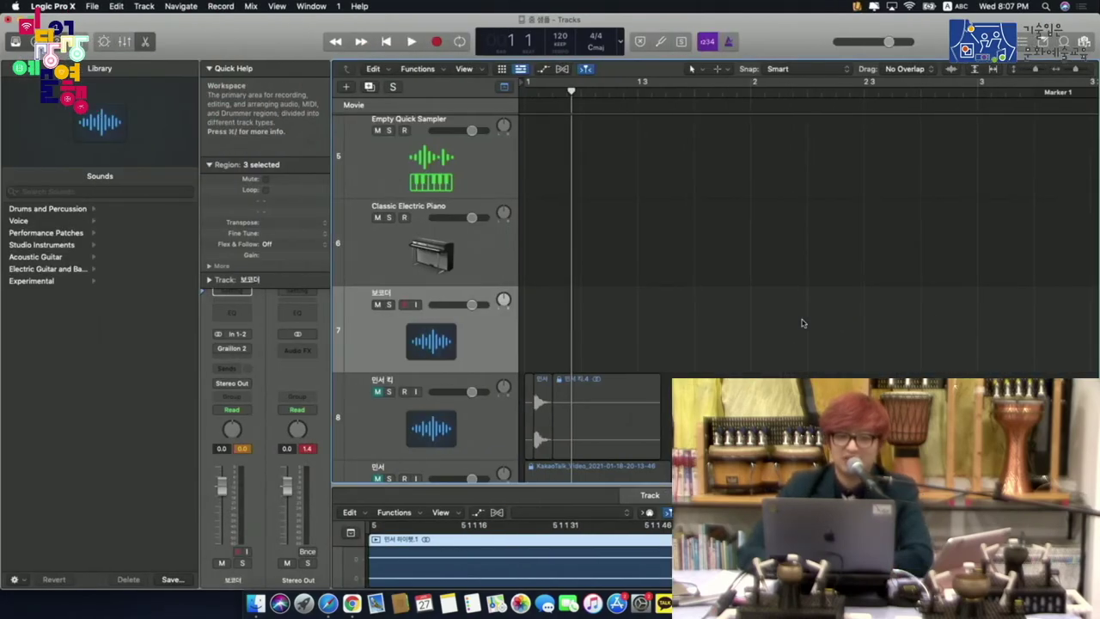
key(ctrl+Right)
key(ctrl+Up)
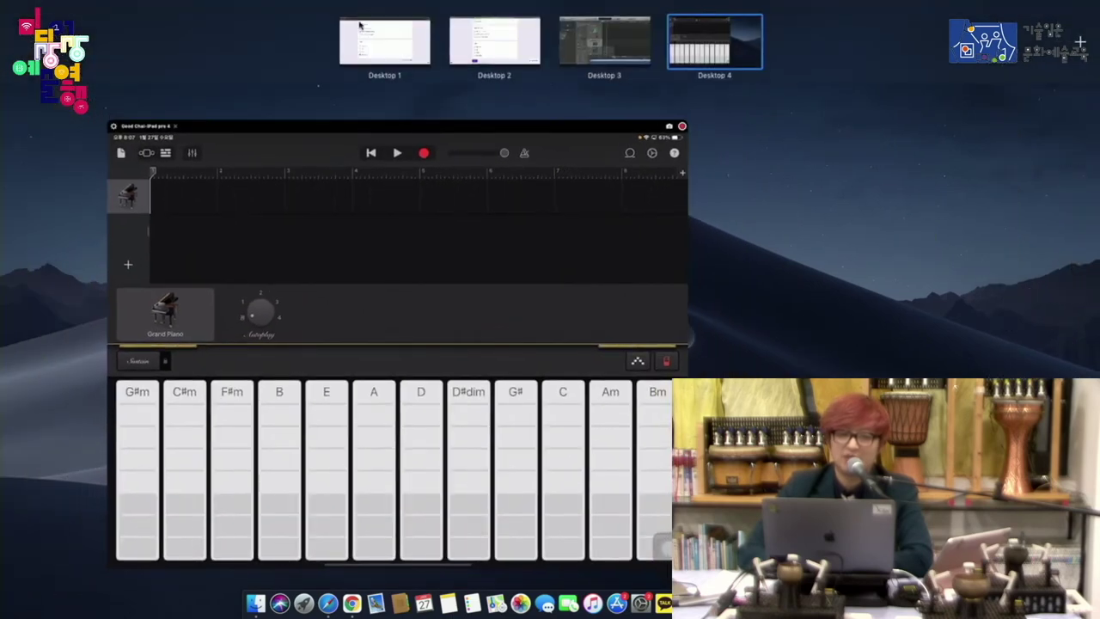
drag(360, 25, 606, 39)
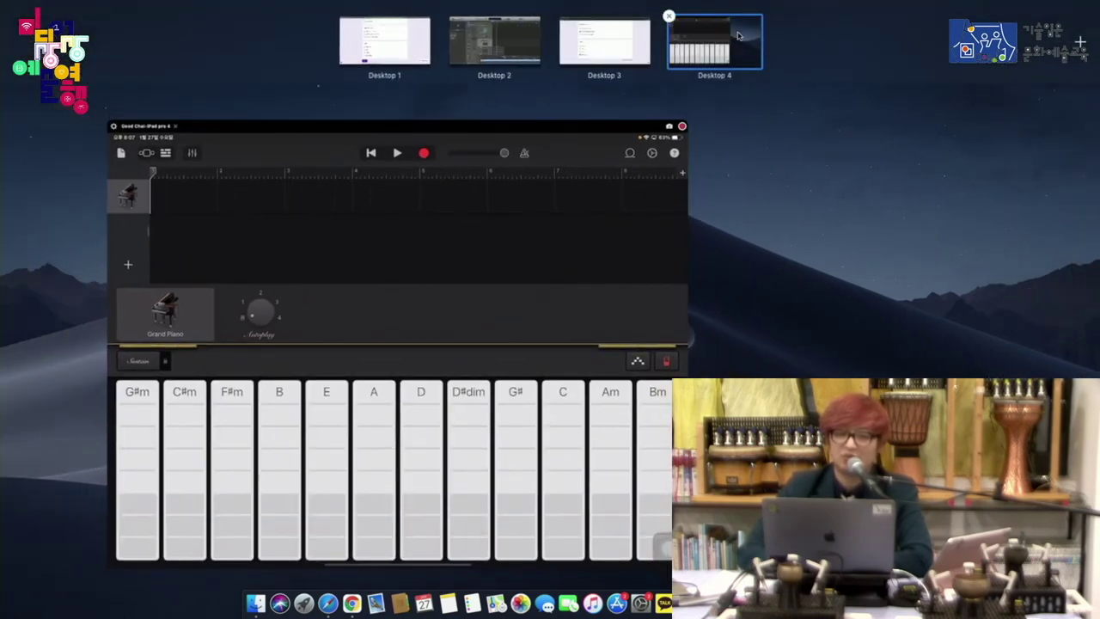
click(738, 36)
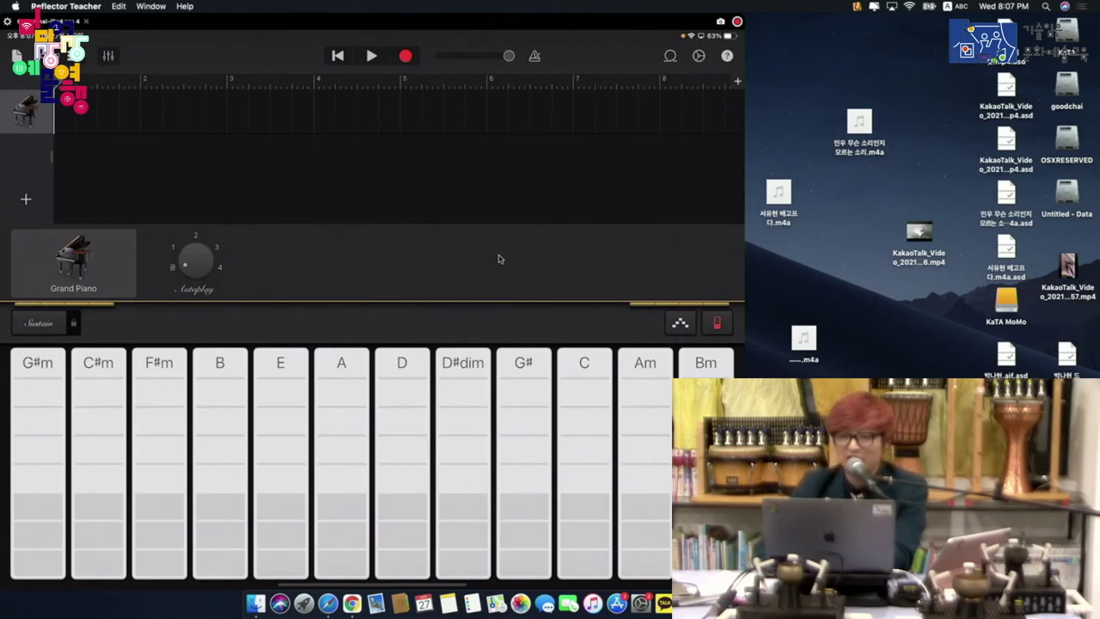
- Switch to the Chrome responses, recheck the first respondent's name and favourite song, and go back to the mirrored iPad in Reflector Teacher
key(ctrl+Right)
scroll(498, 259, up, 10)
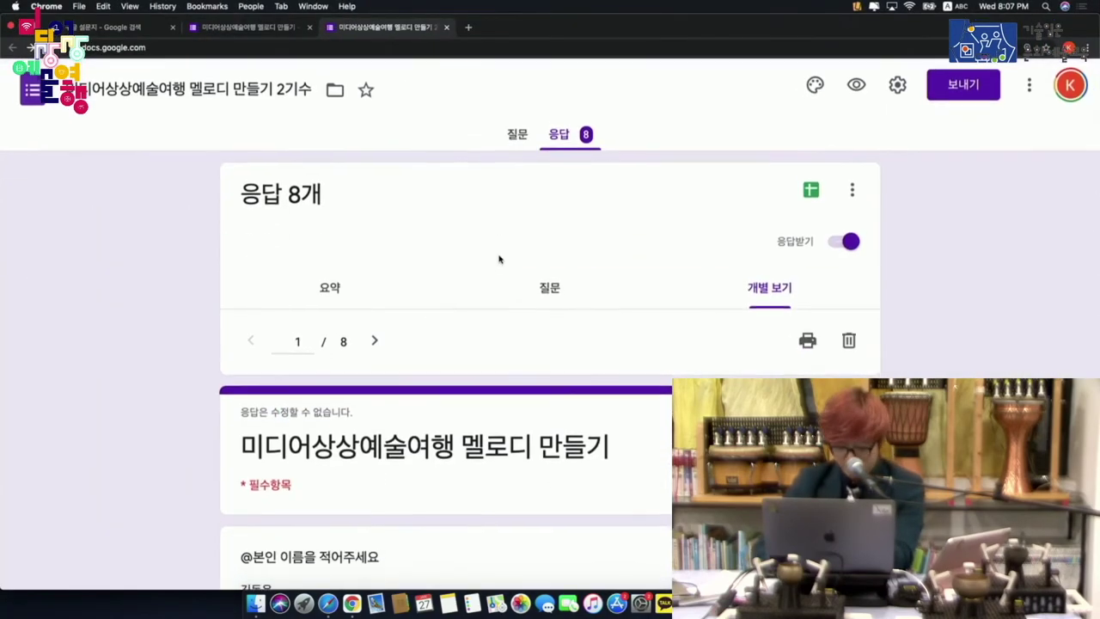
scroll(499, 258, down, 3)
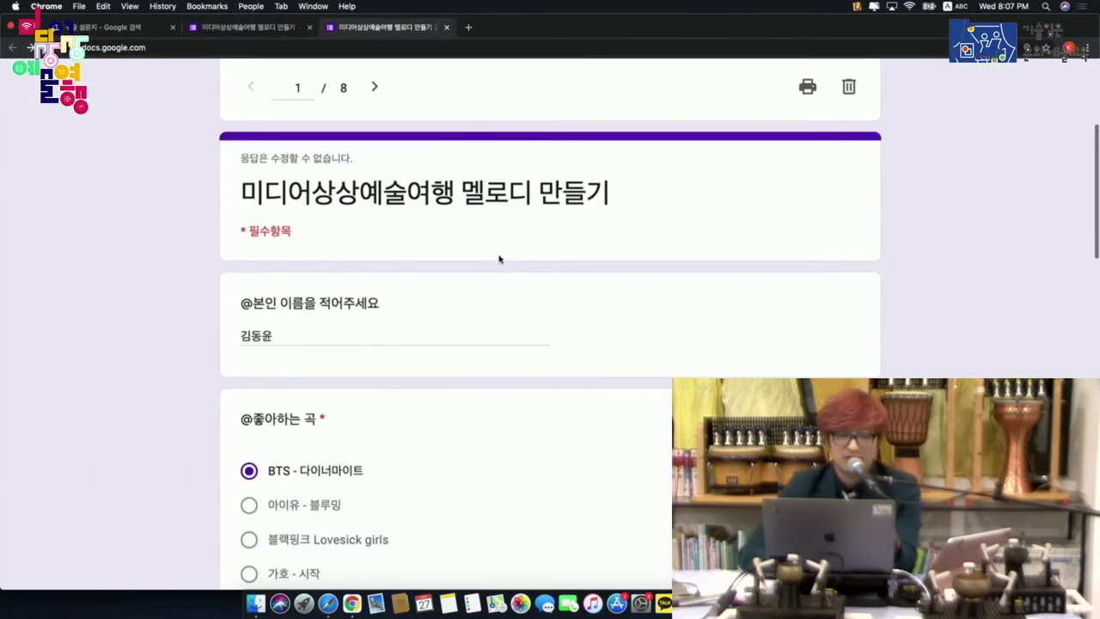
scroll(499, 258, down, 2)
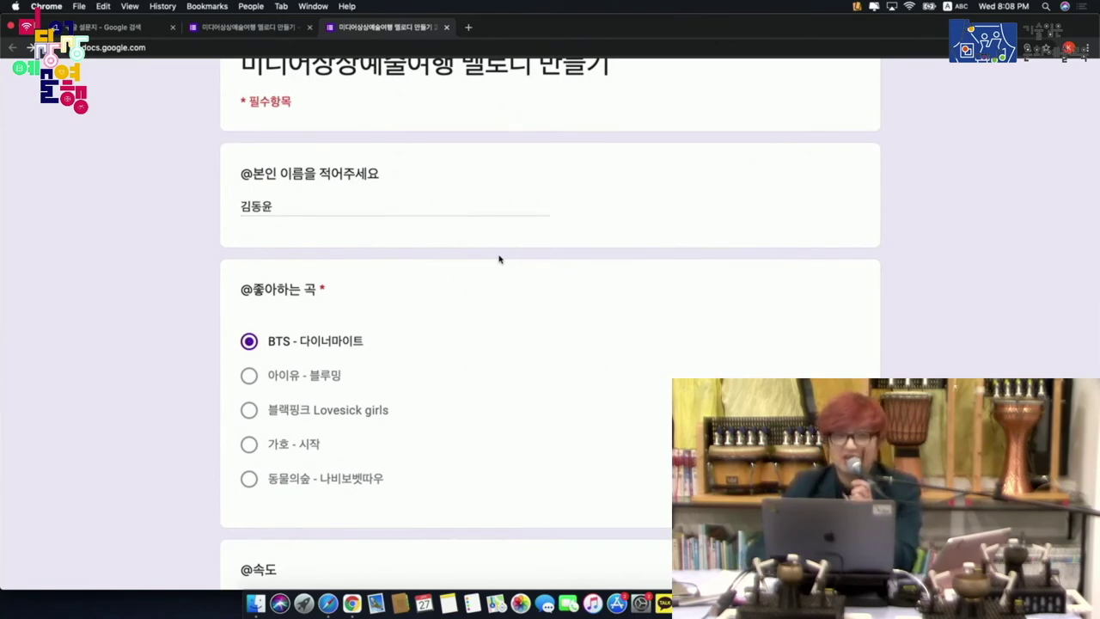
key(super+h)
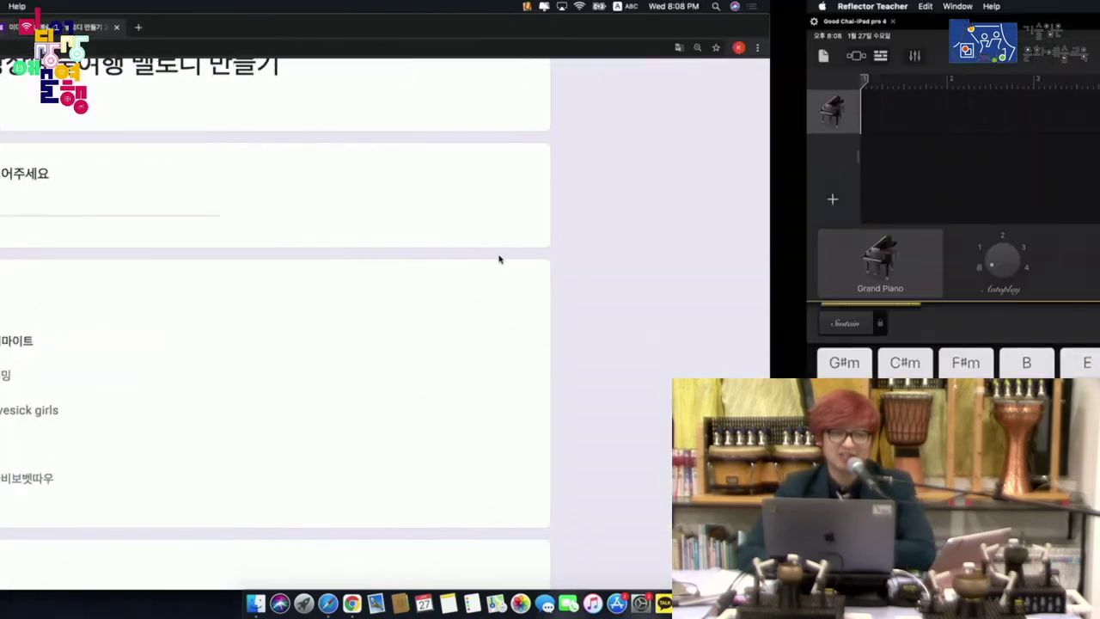